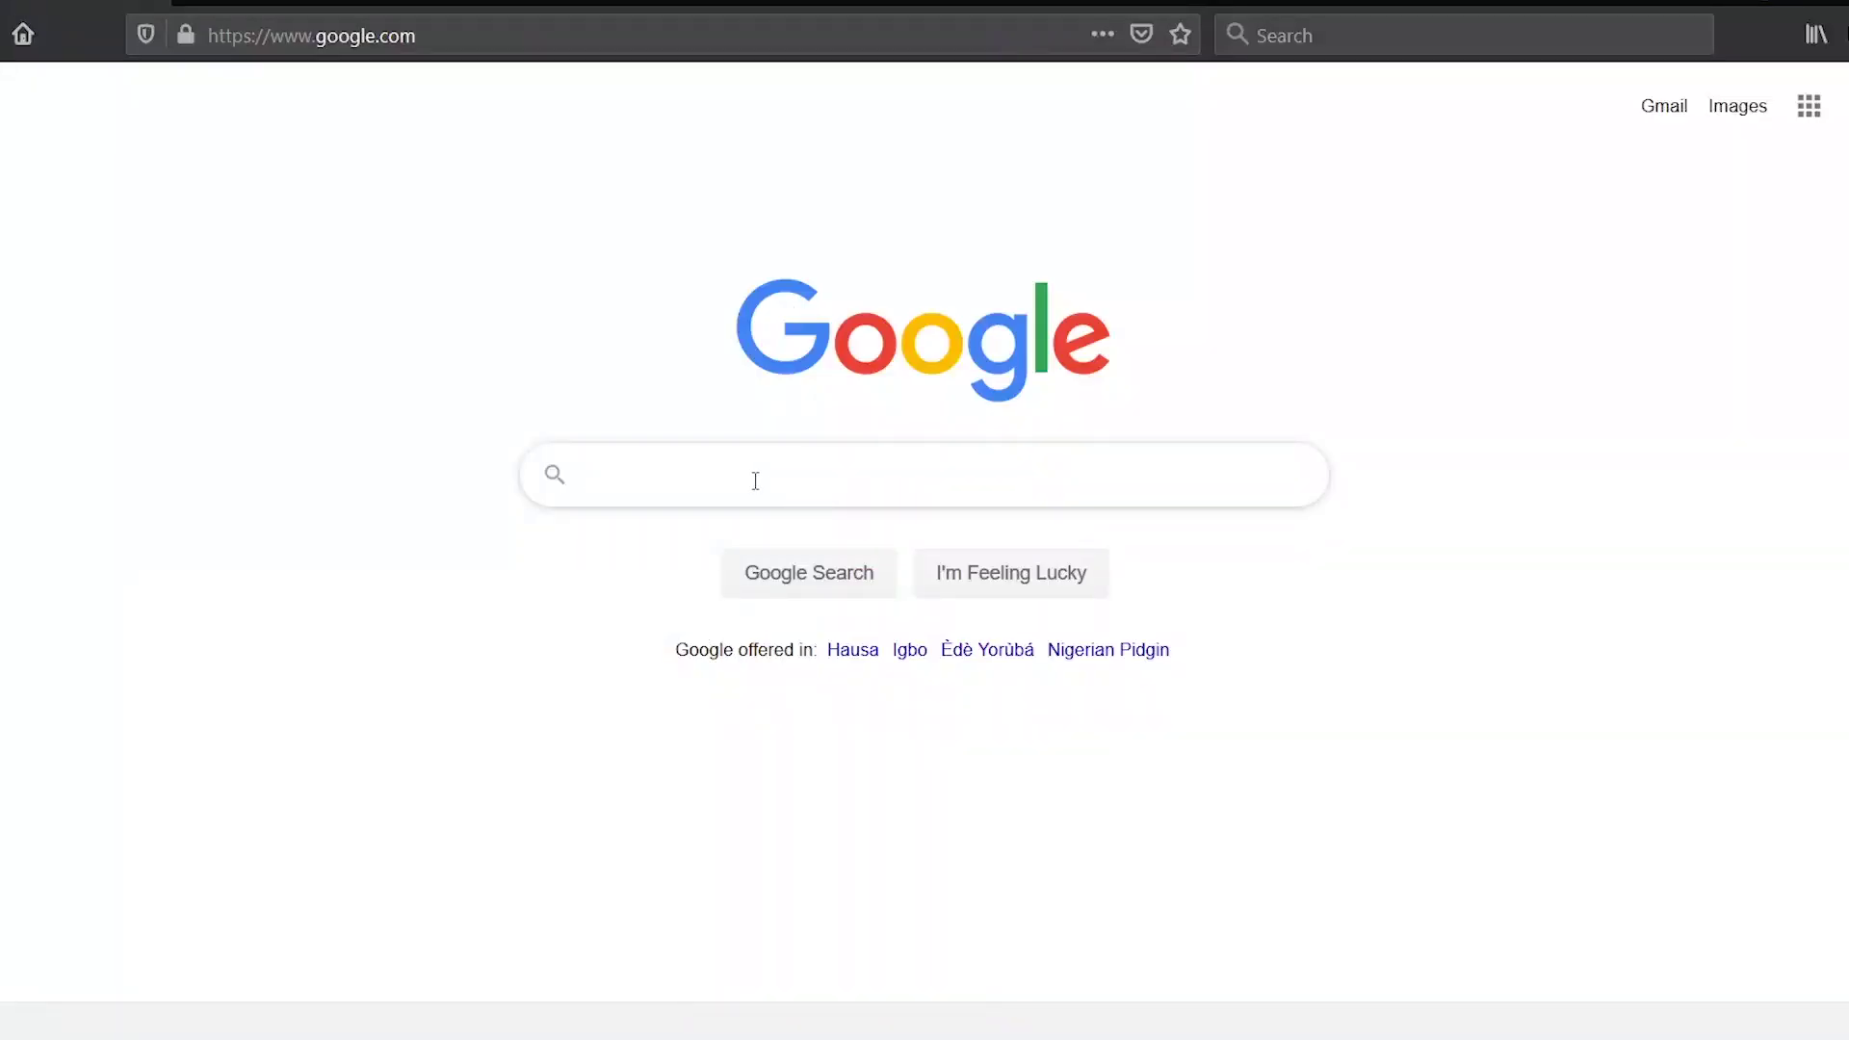
Search Google for 'windows 10 download' and open Microsoft's Windows 10 download page.
{"action": "type", "text": "windows"}
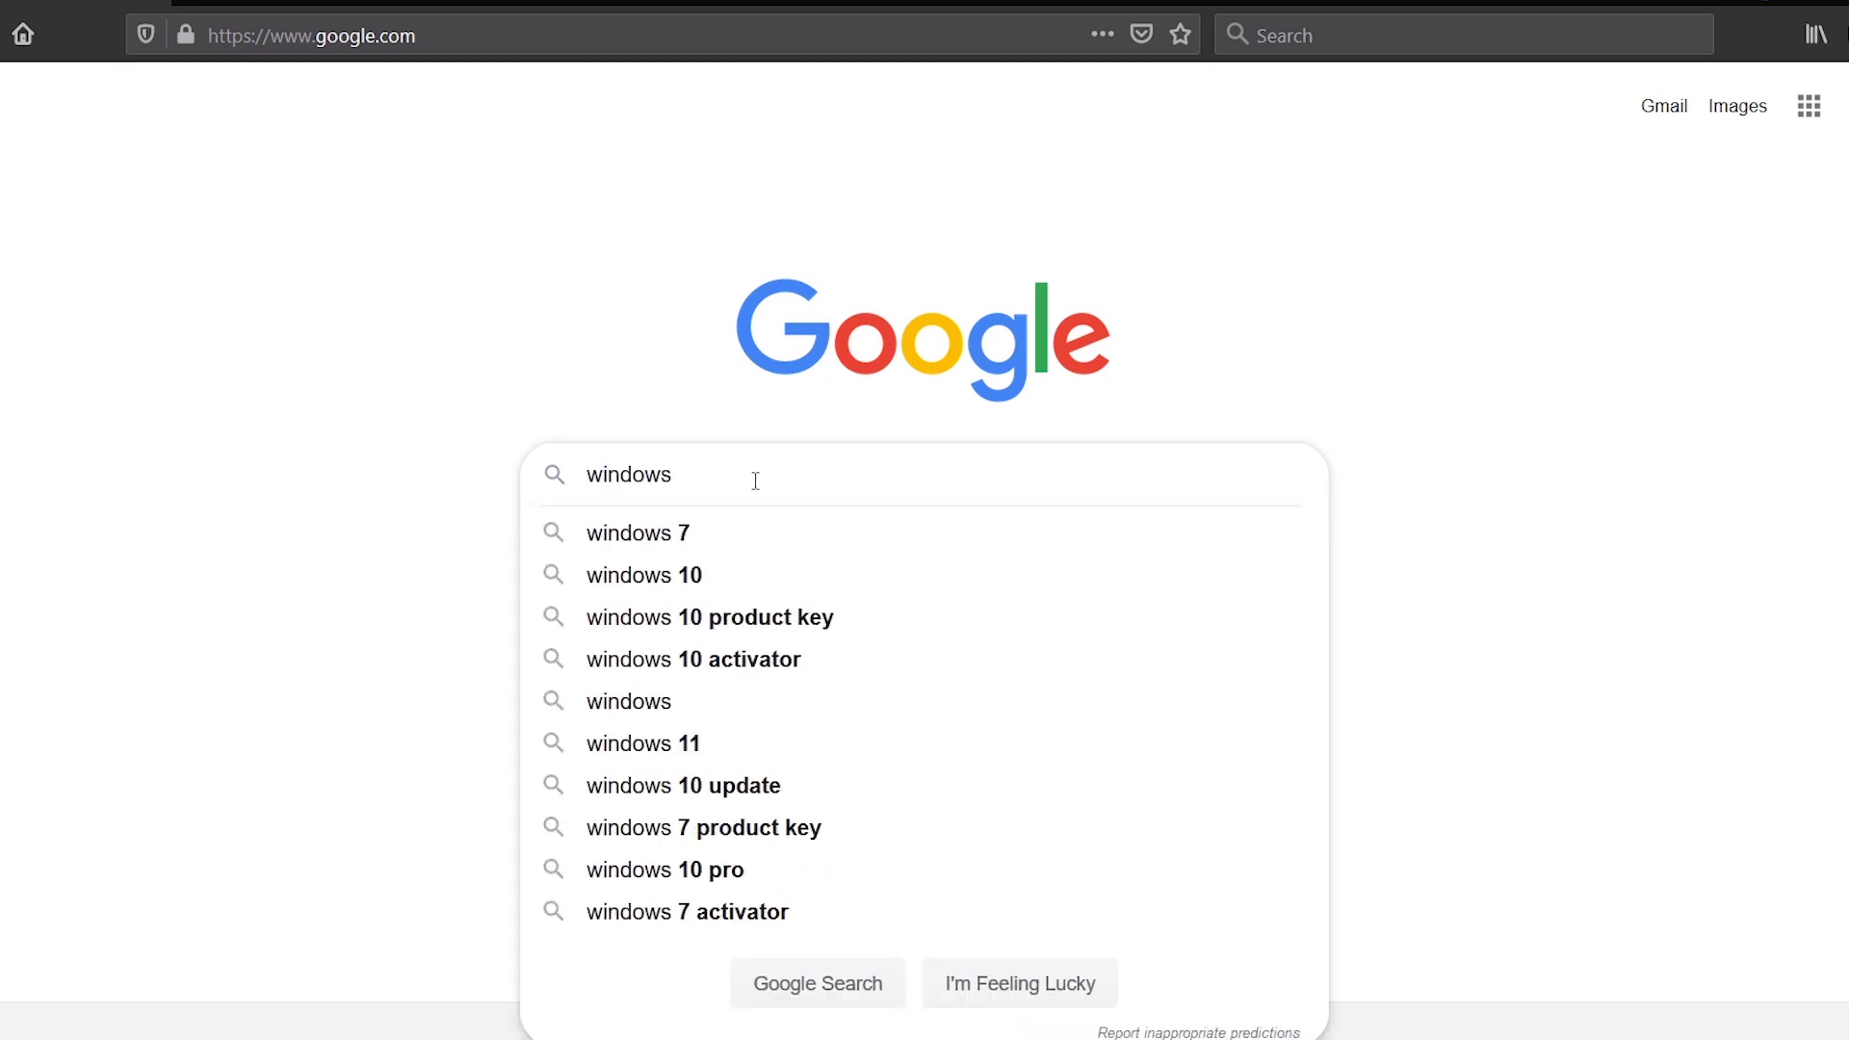
{"action": "type", "text": " 10"}
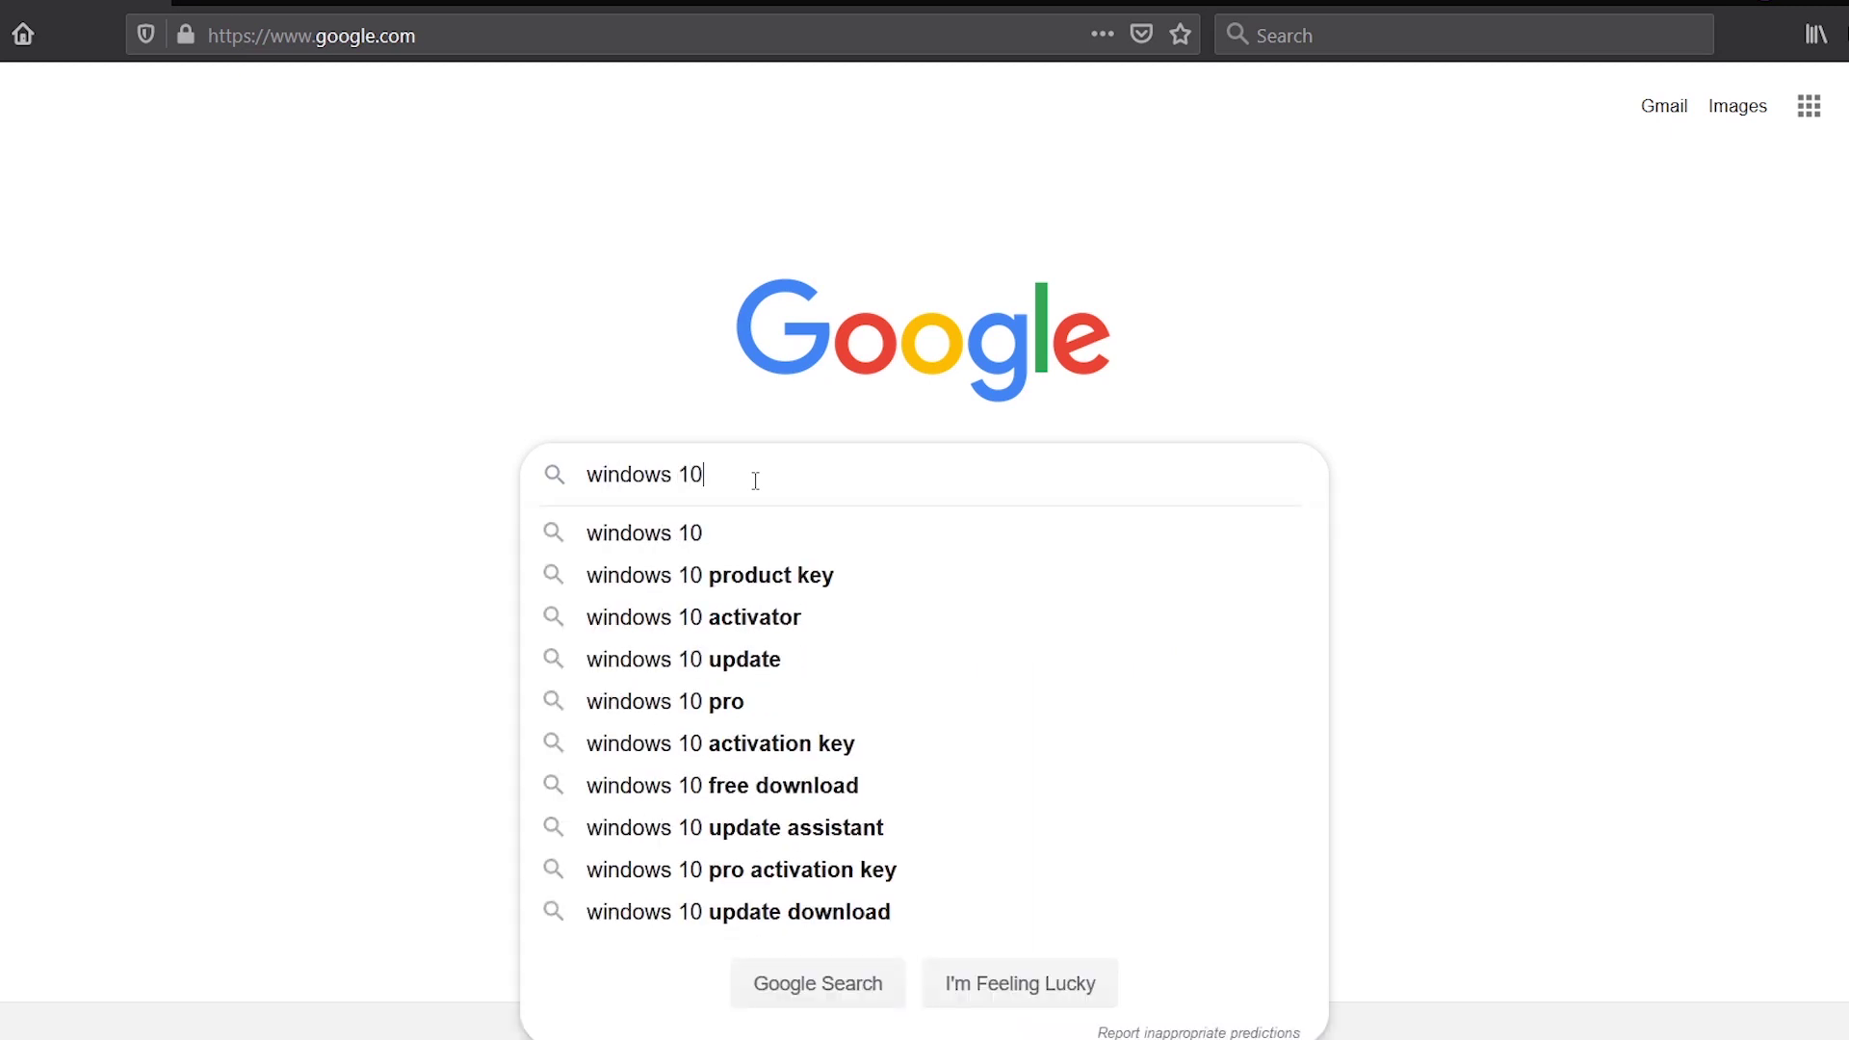
{"action": "type", "text": " download"}
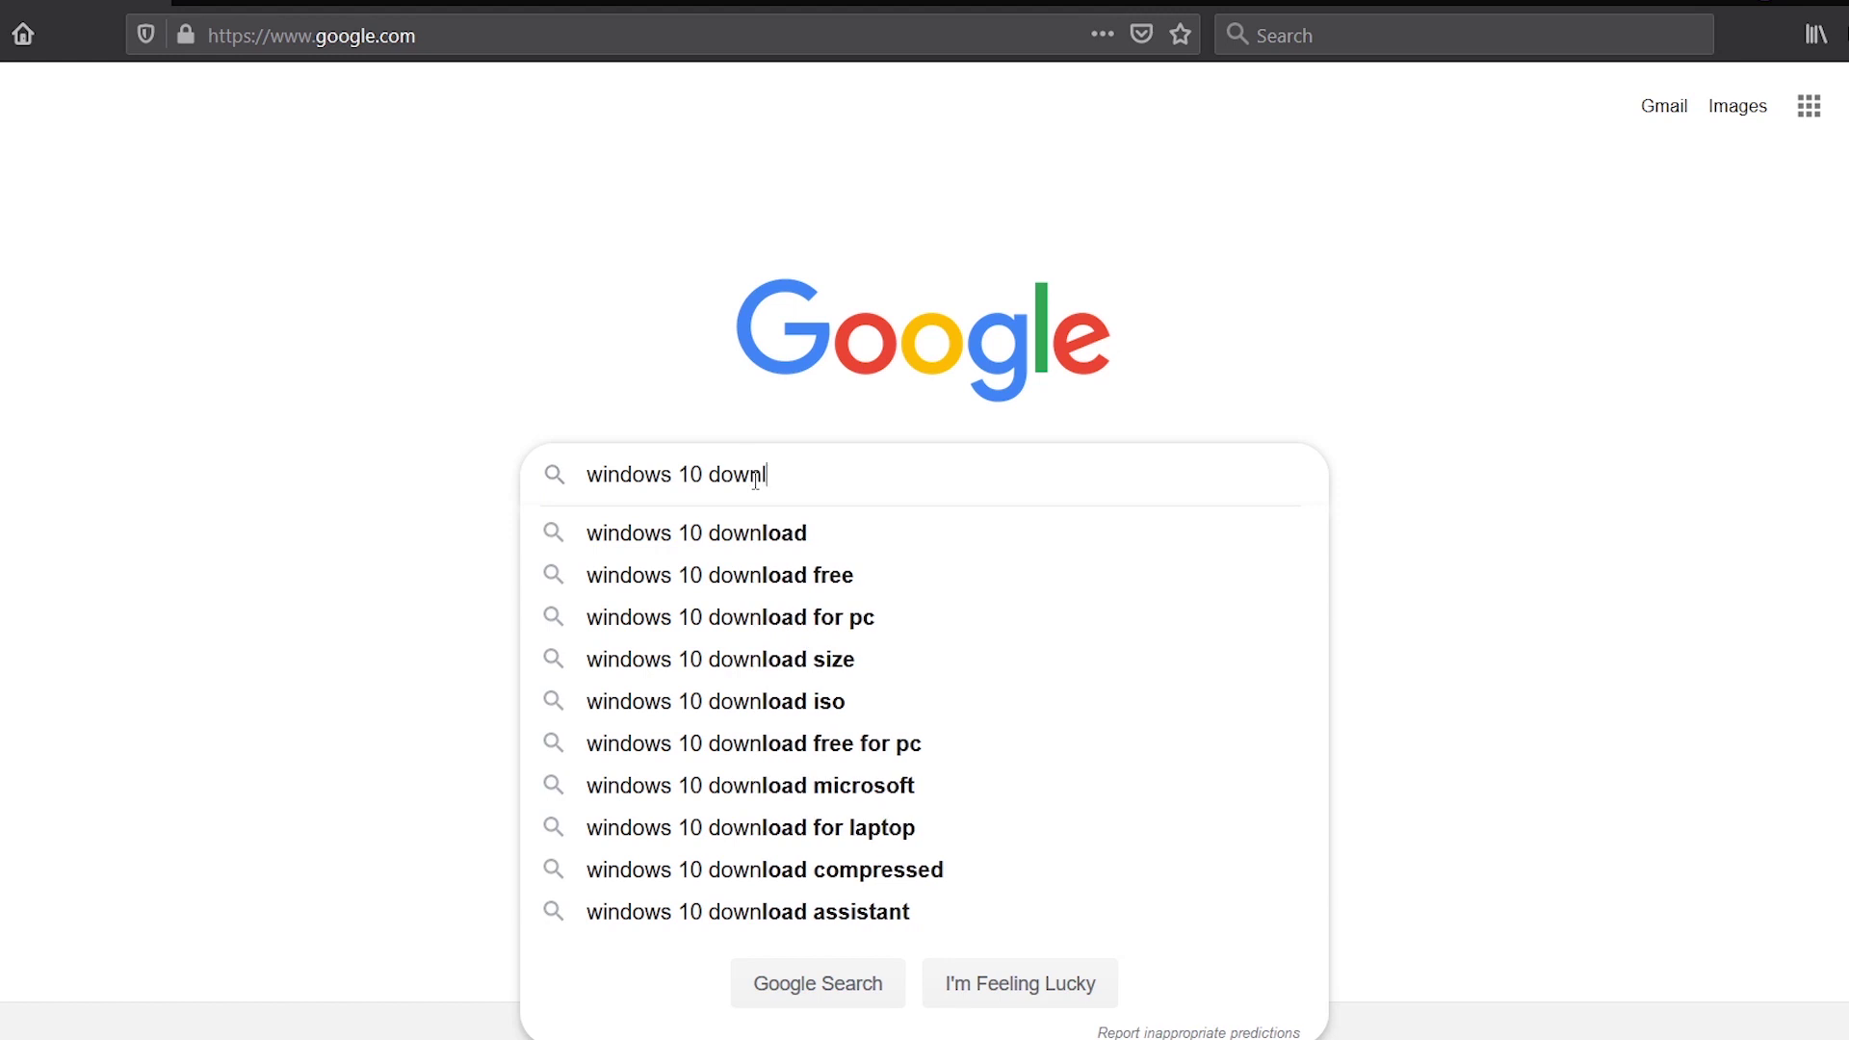
{"action": "key", "text": "Return"}
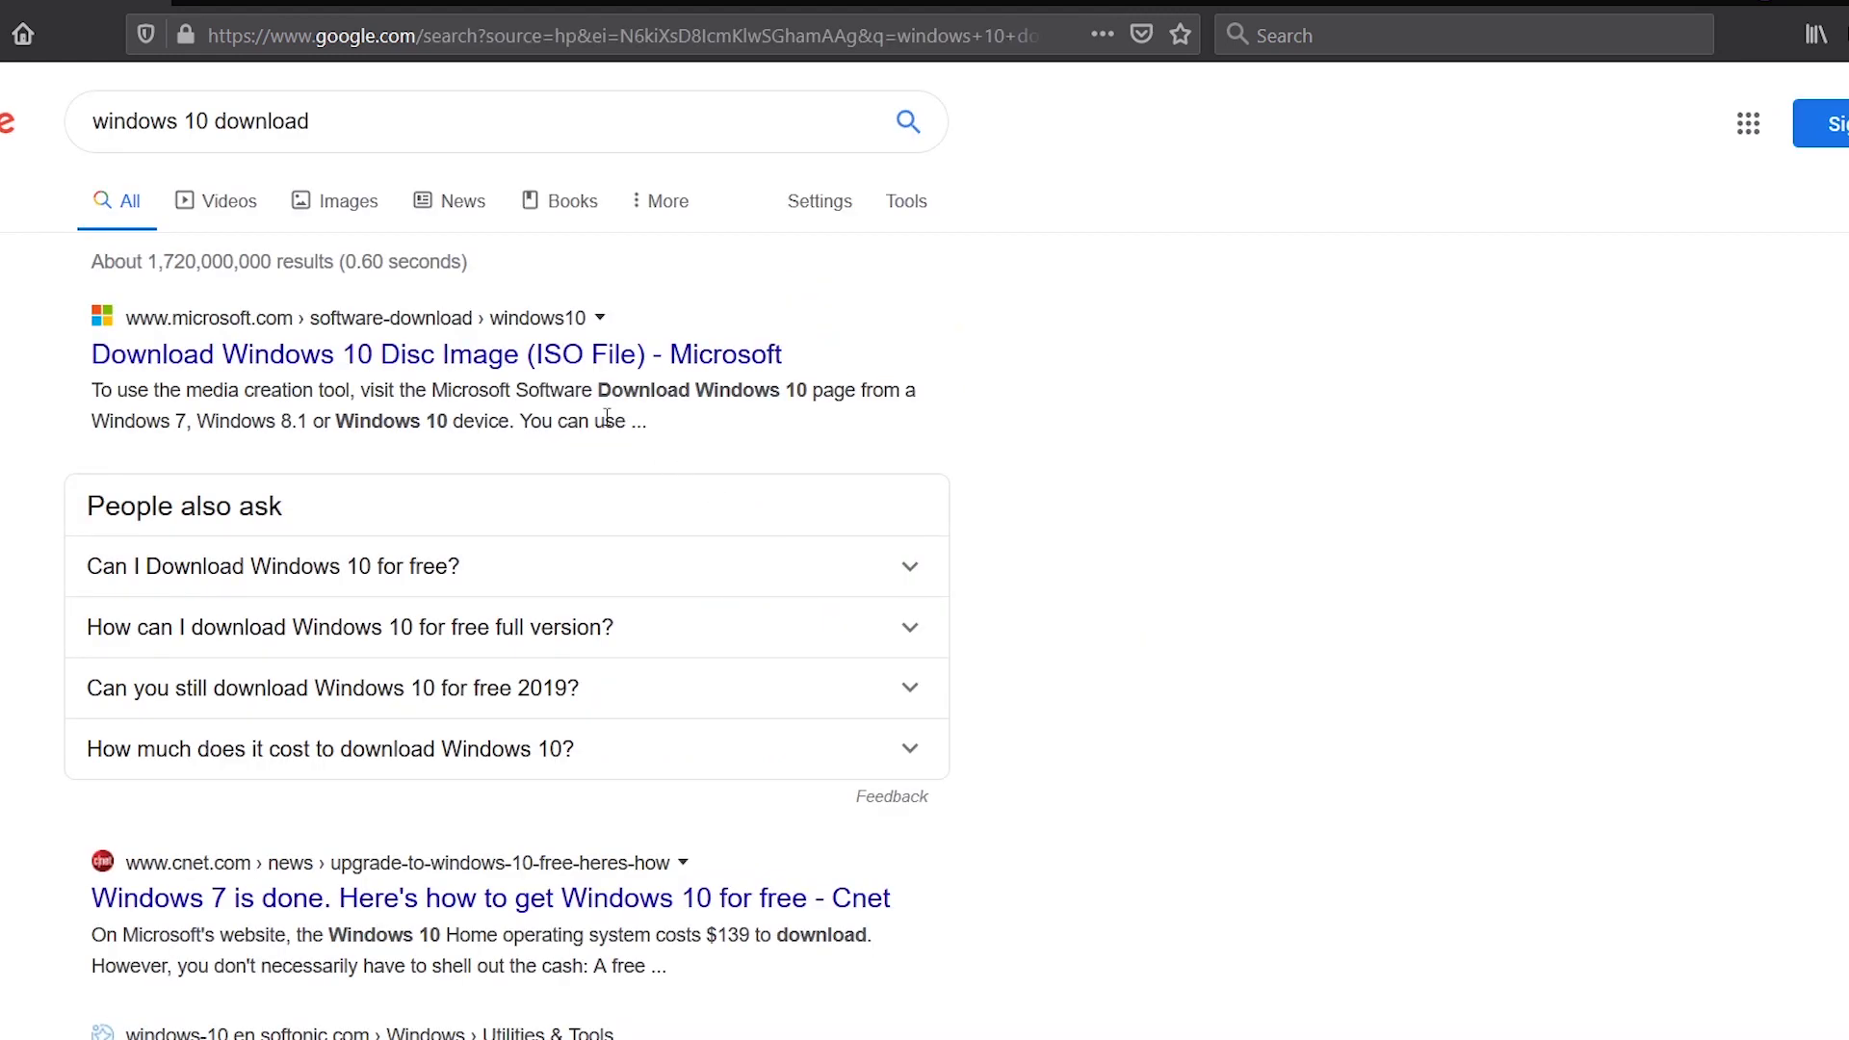
{"action": "left_click", "coordinate": [489, 361]}
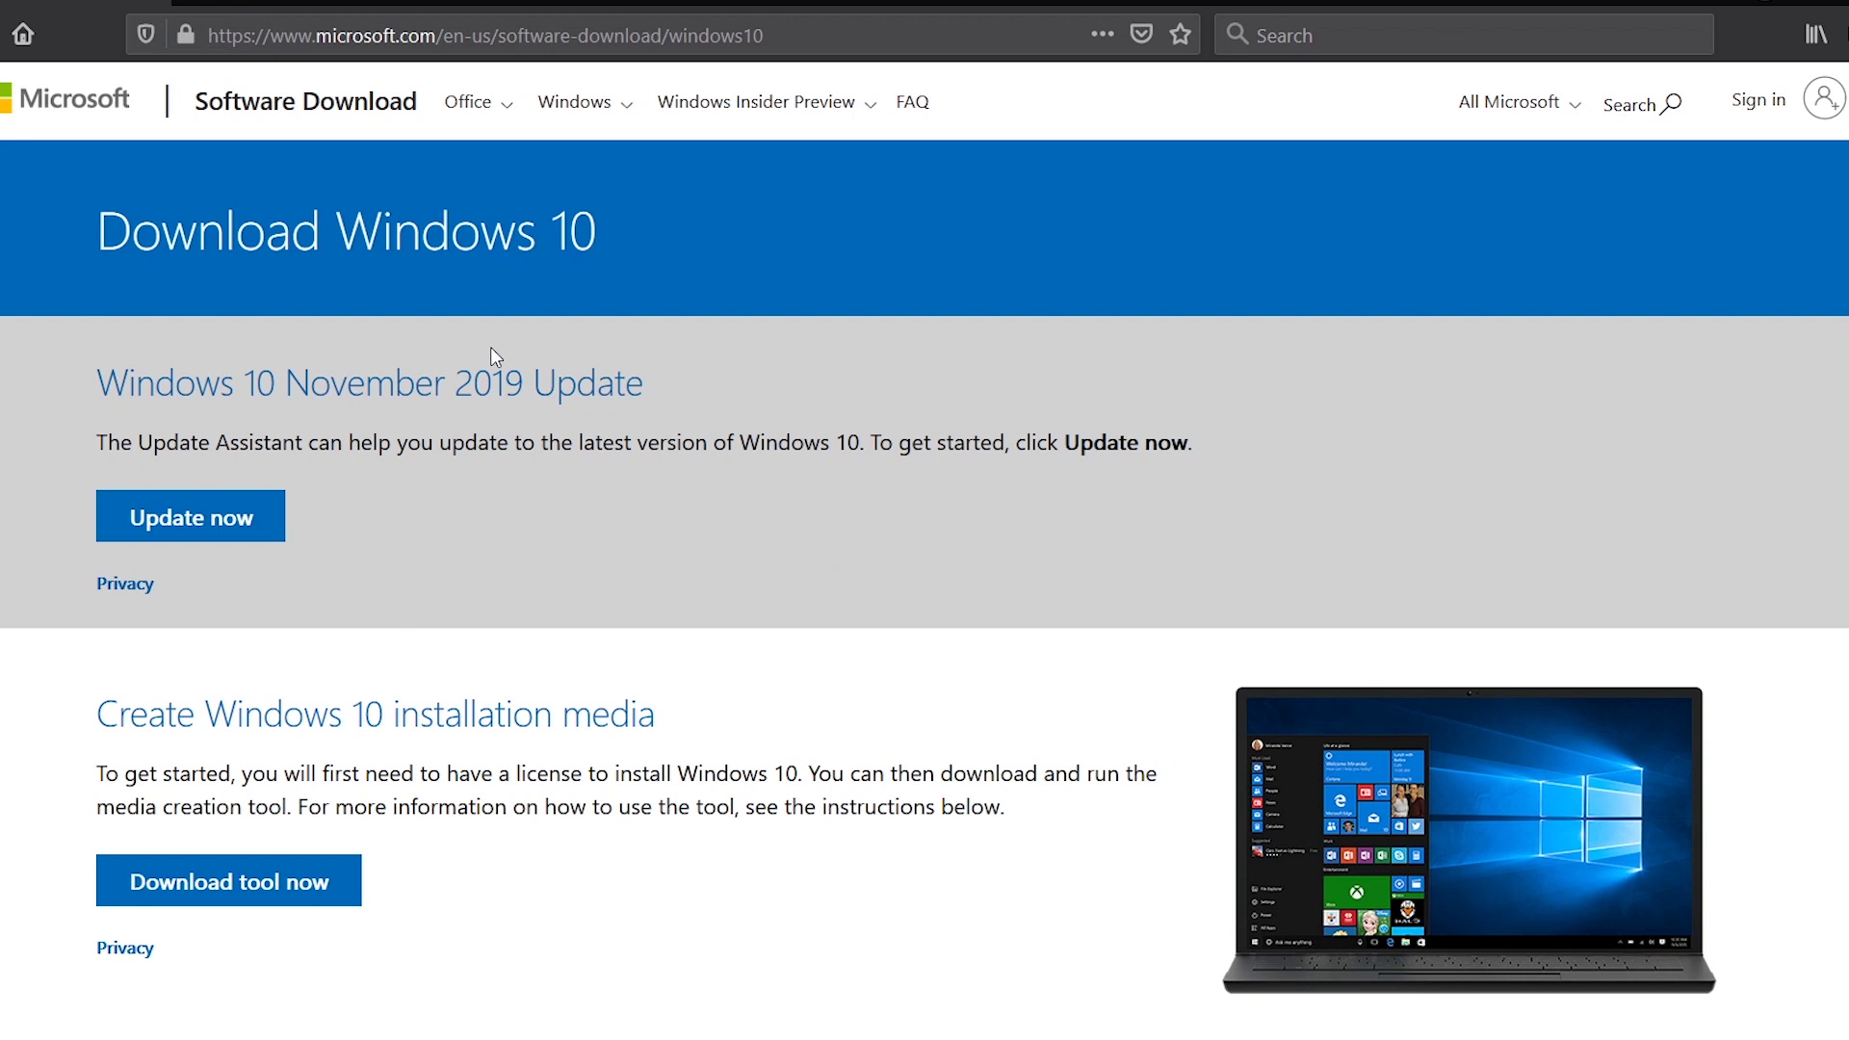
Reload Microsoft's page in iPhone-sized responsive view to get the Windows 10 ISO page, then exit responsive view.
{"action": "key", "text": "ctrl+shift+m"}
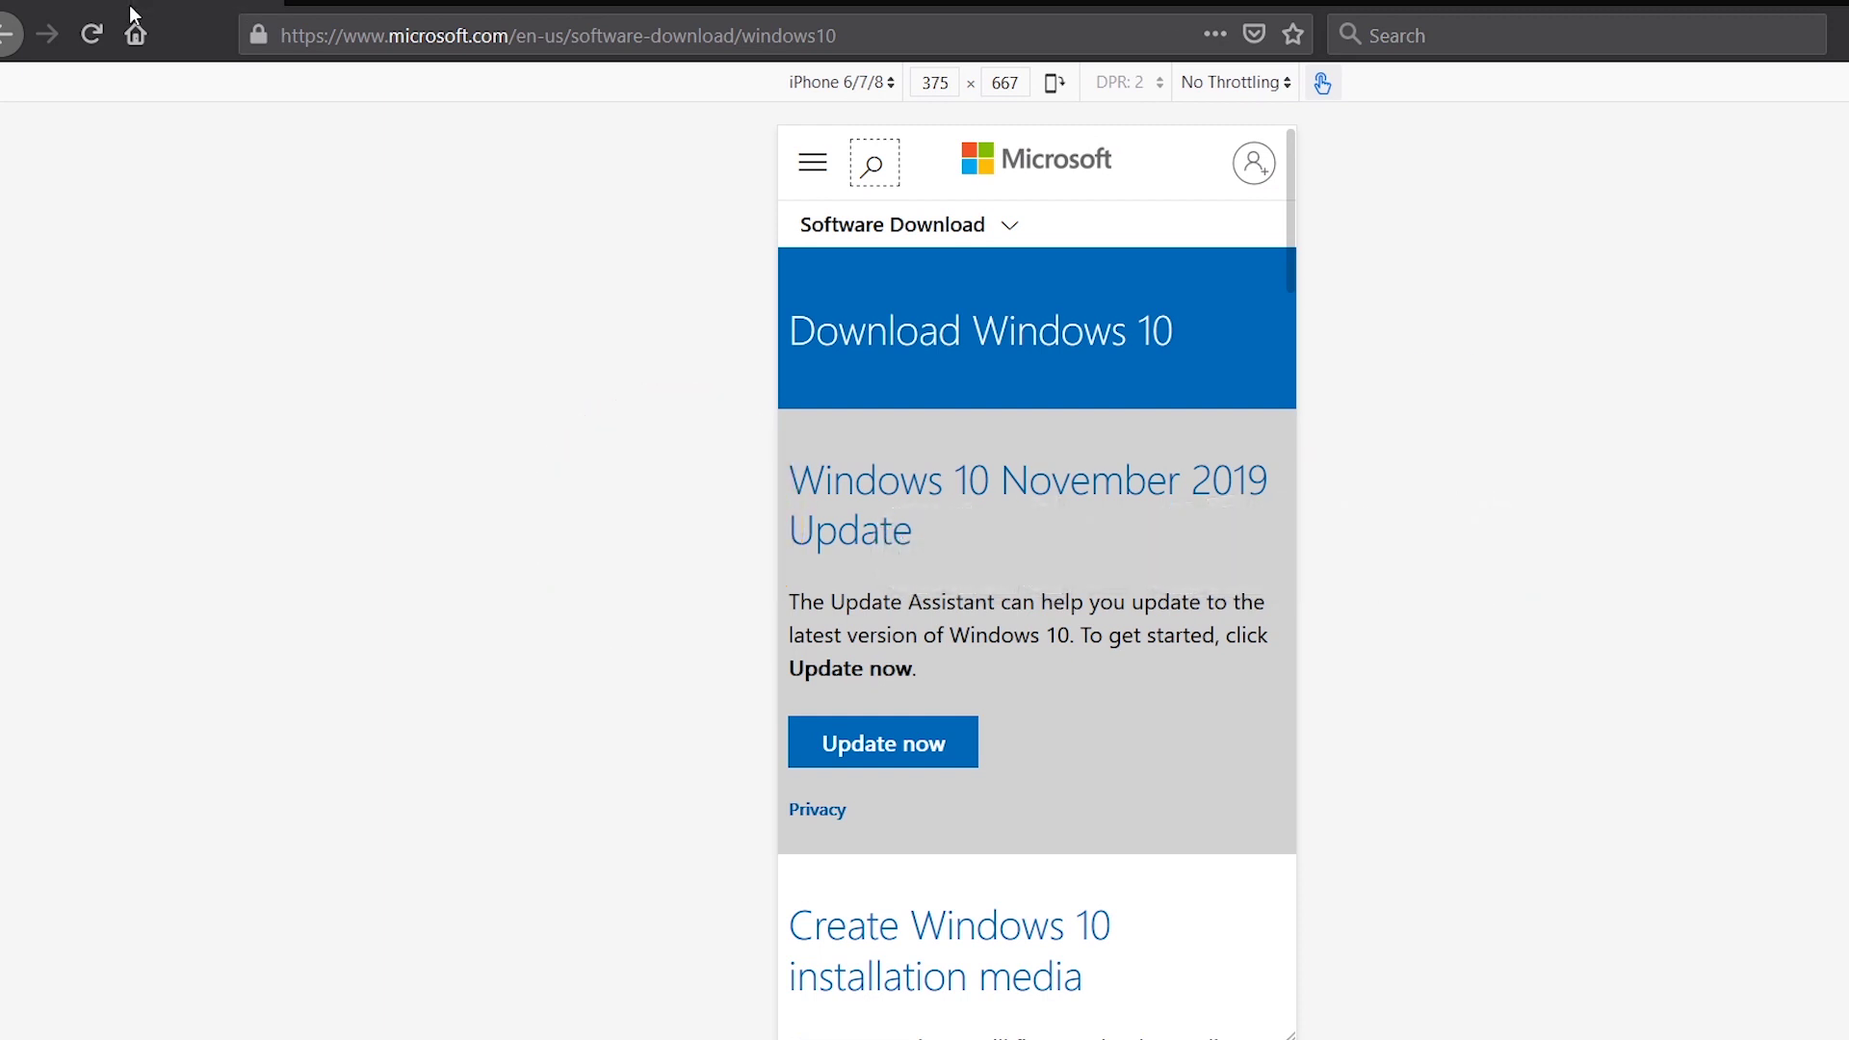
{"action": "left_click", "coordinate": [90, 34]}
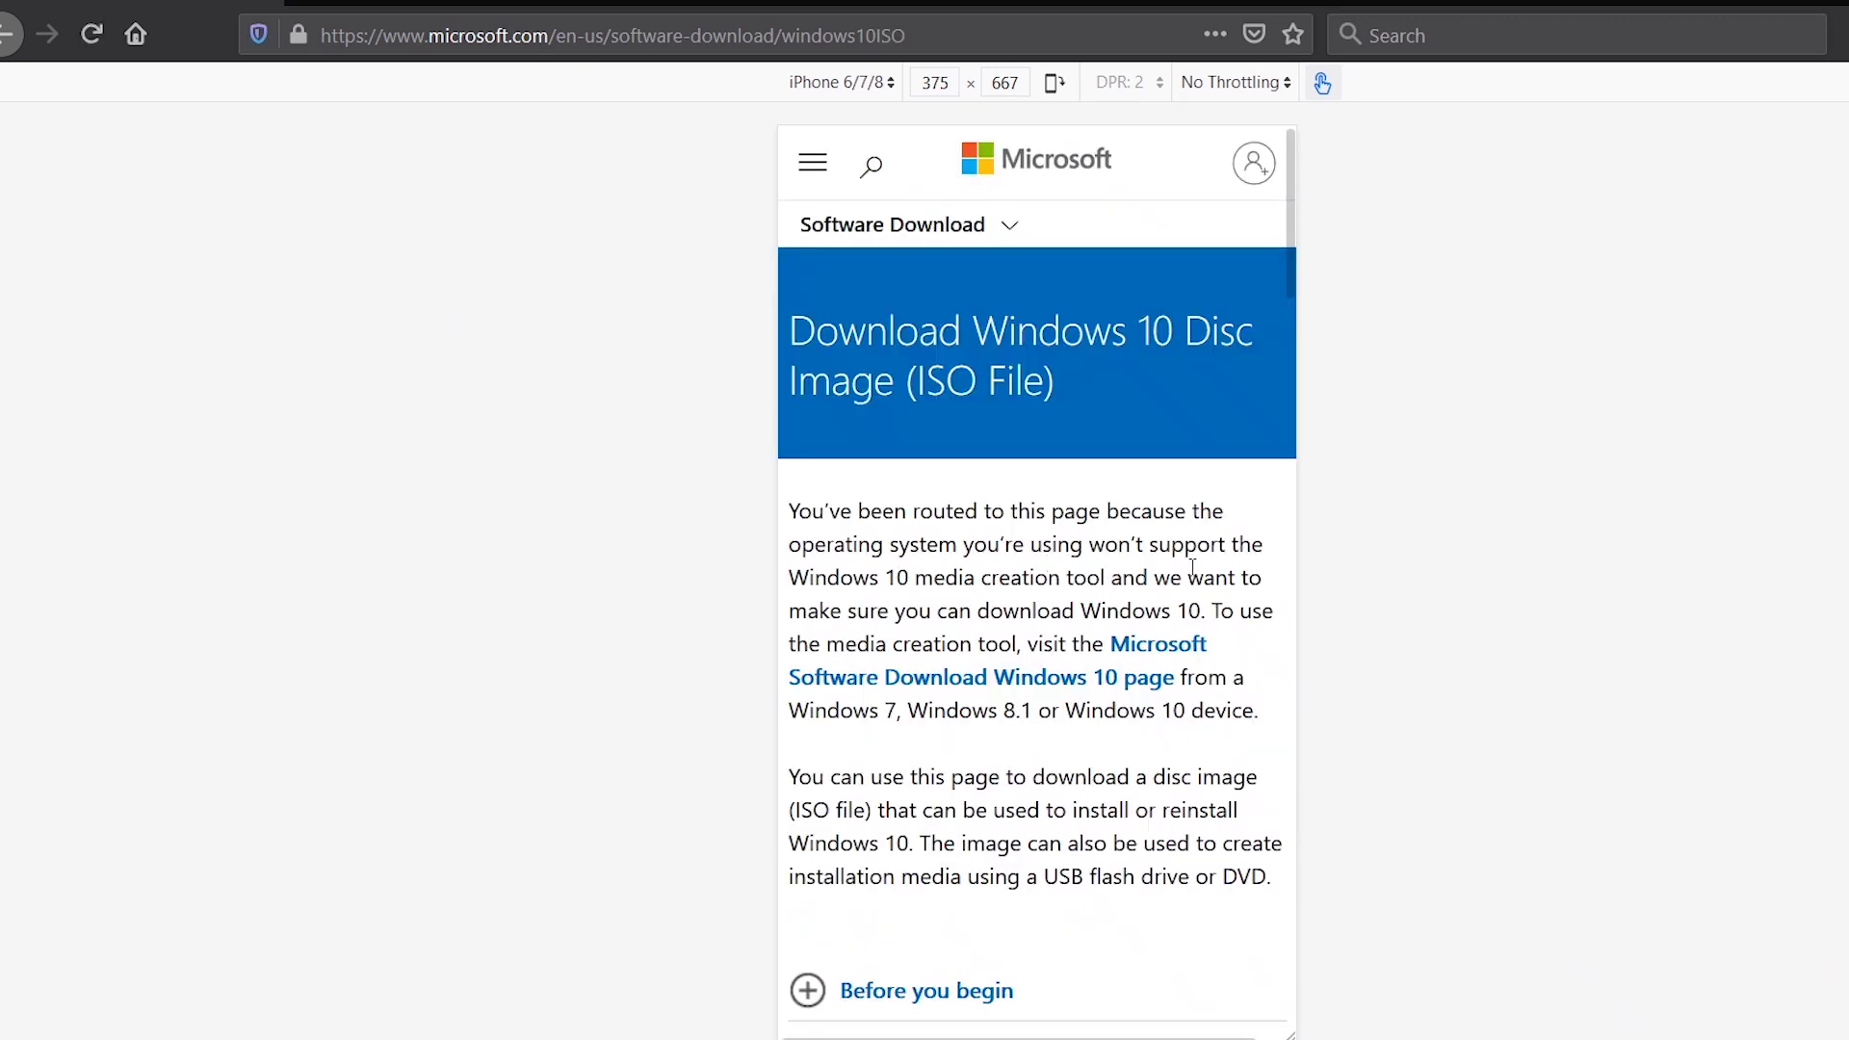
{"action": "scroll", "coordinate": [1200, 576], "scroll_direction": "down", "scroll_amount": 1}
{"action": "scroll", "coordinate": [1200, 576], "scroll_direction": "down", "scroll_amount": 8}
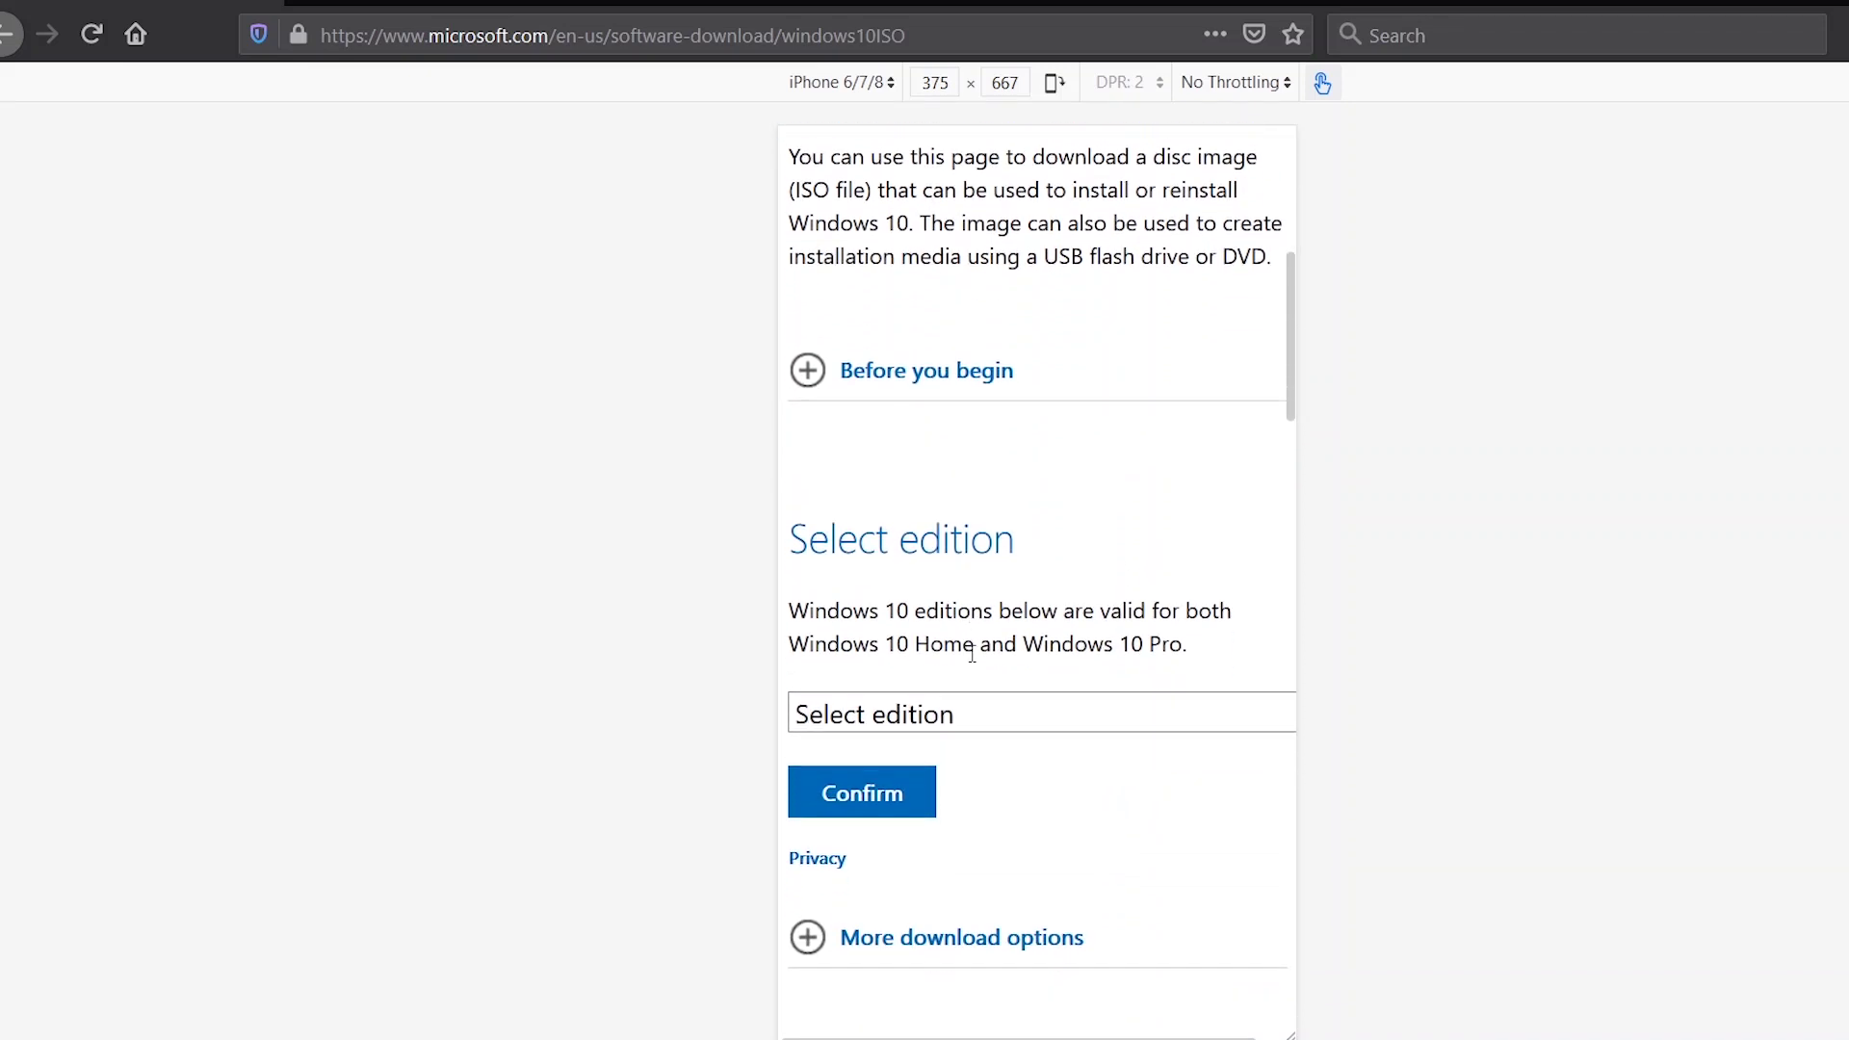
{"action": "scroll", "coordinate": [969, 663], "scroll_direction": "down", "scroll_amount": 2}
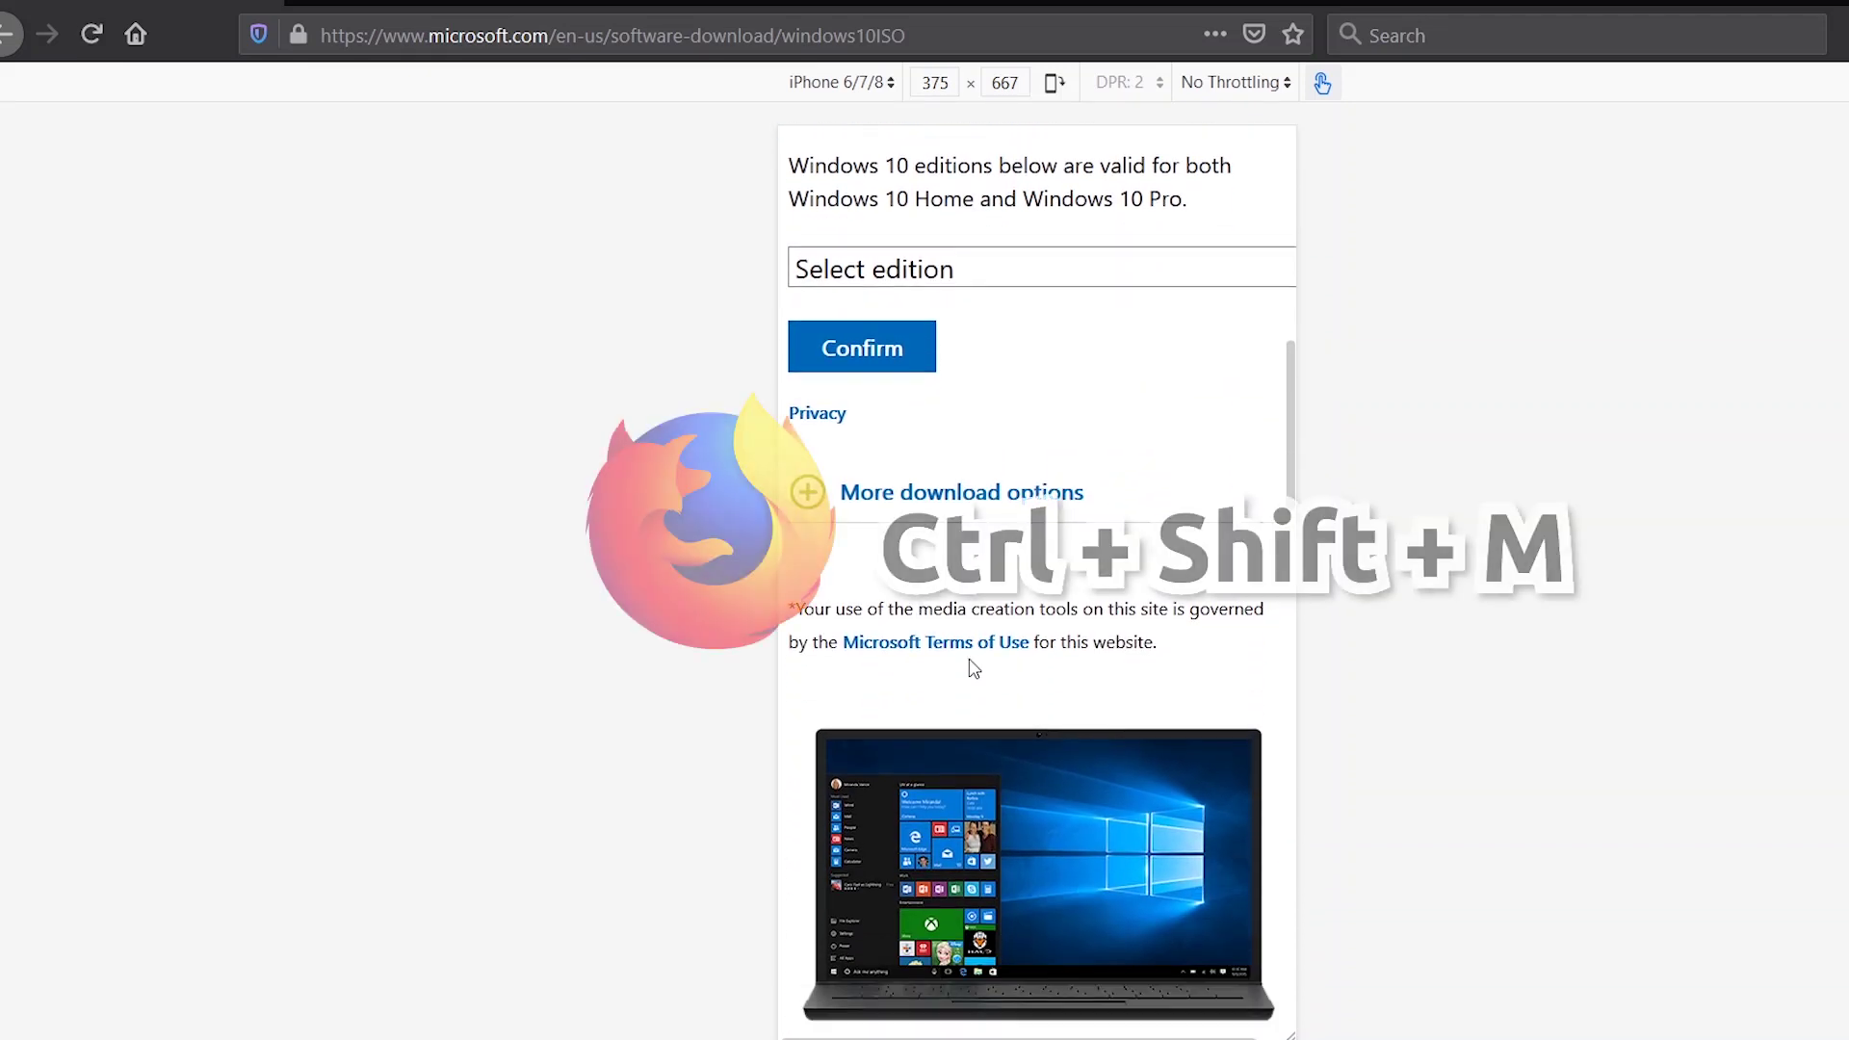
{"action": "scroll", "coordinate": [971, 665], "scroll_direction": "up", "scroll_amount": 10}
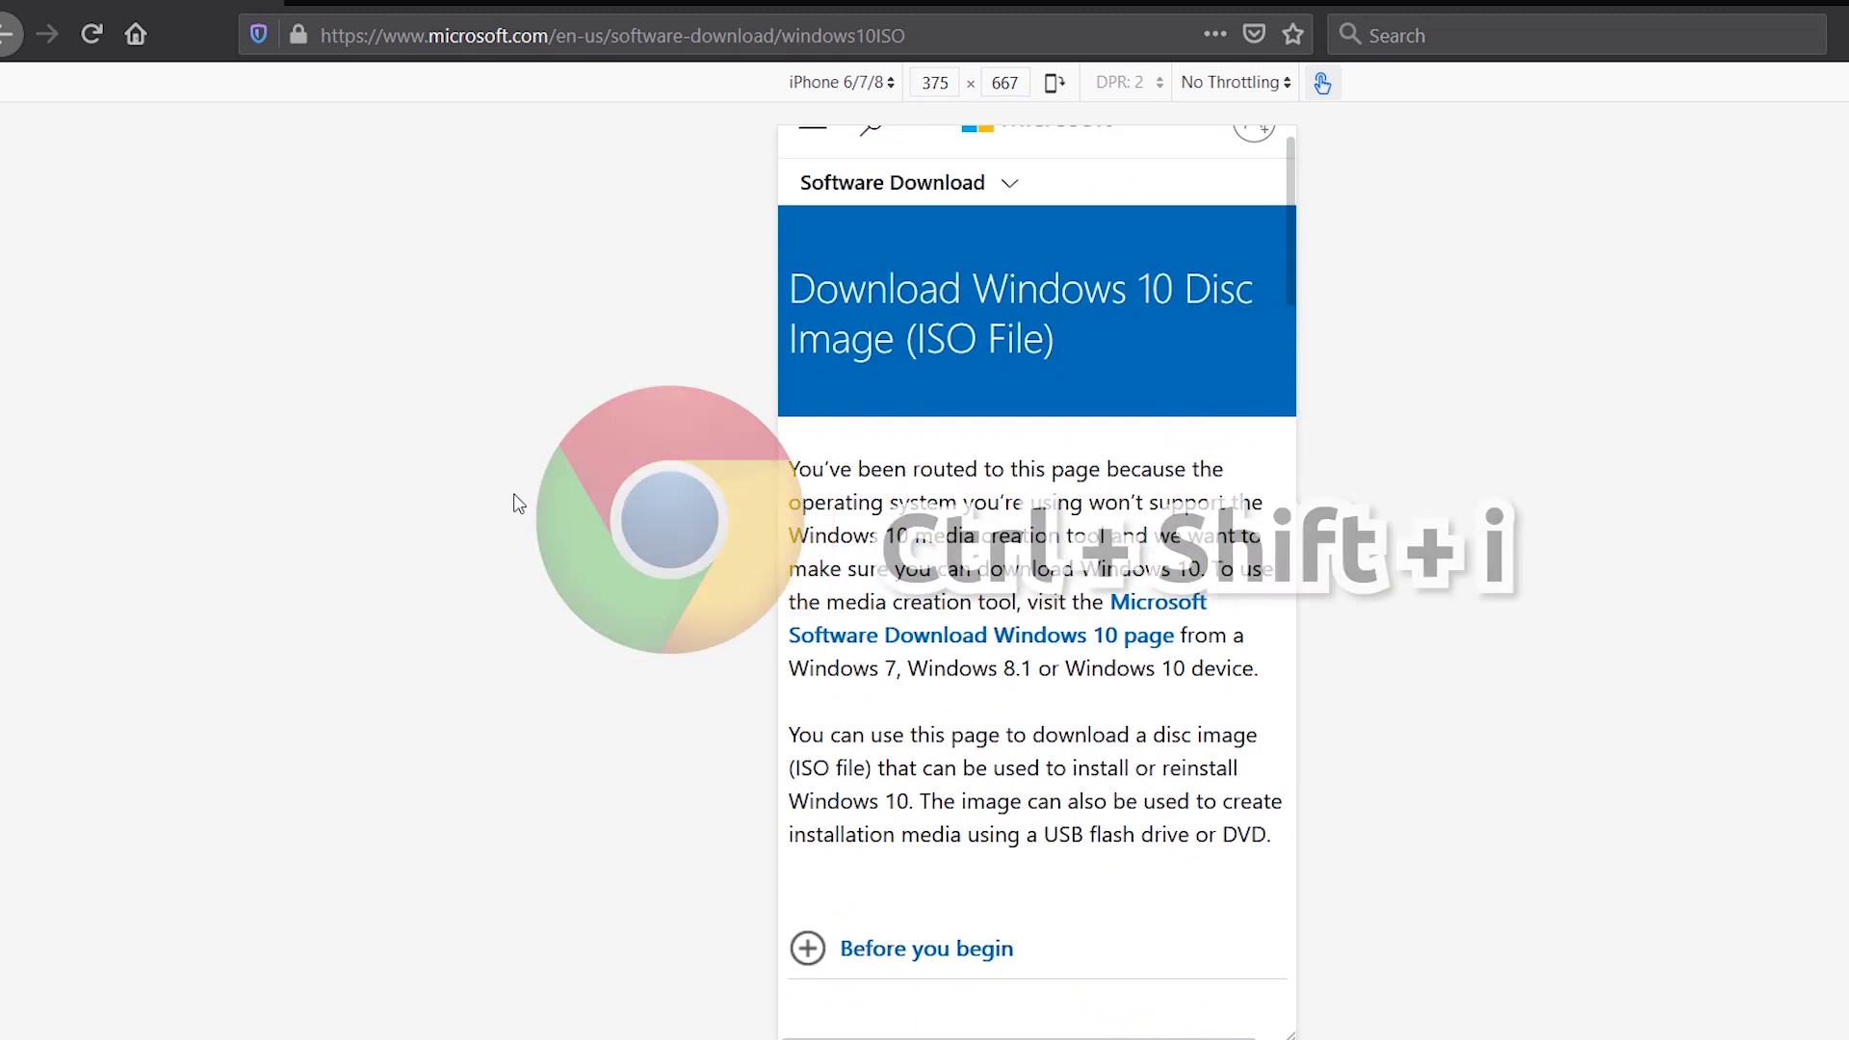
{"action": "key", "text": "ctrl+shift+m"}
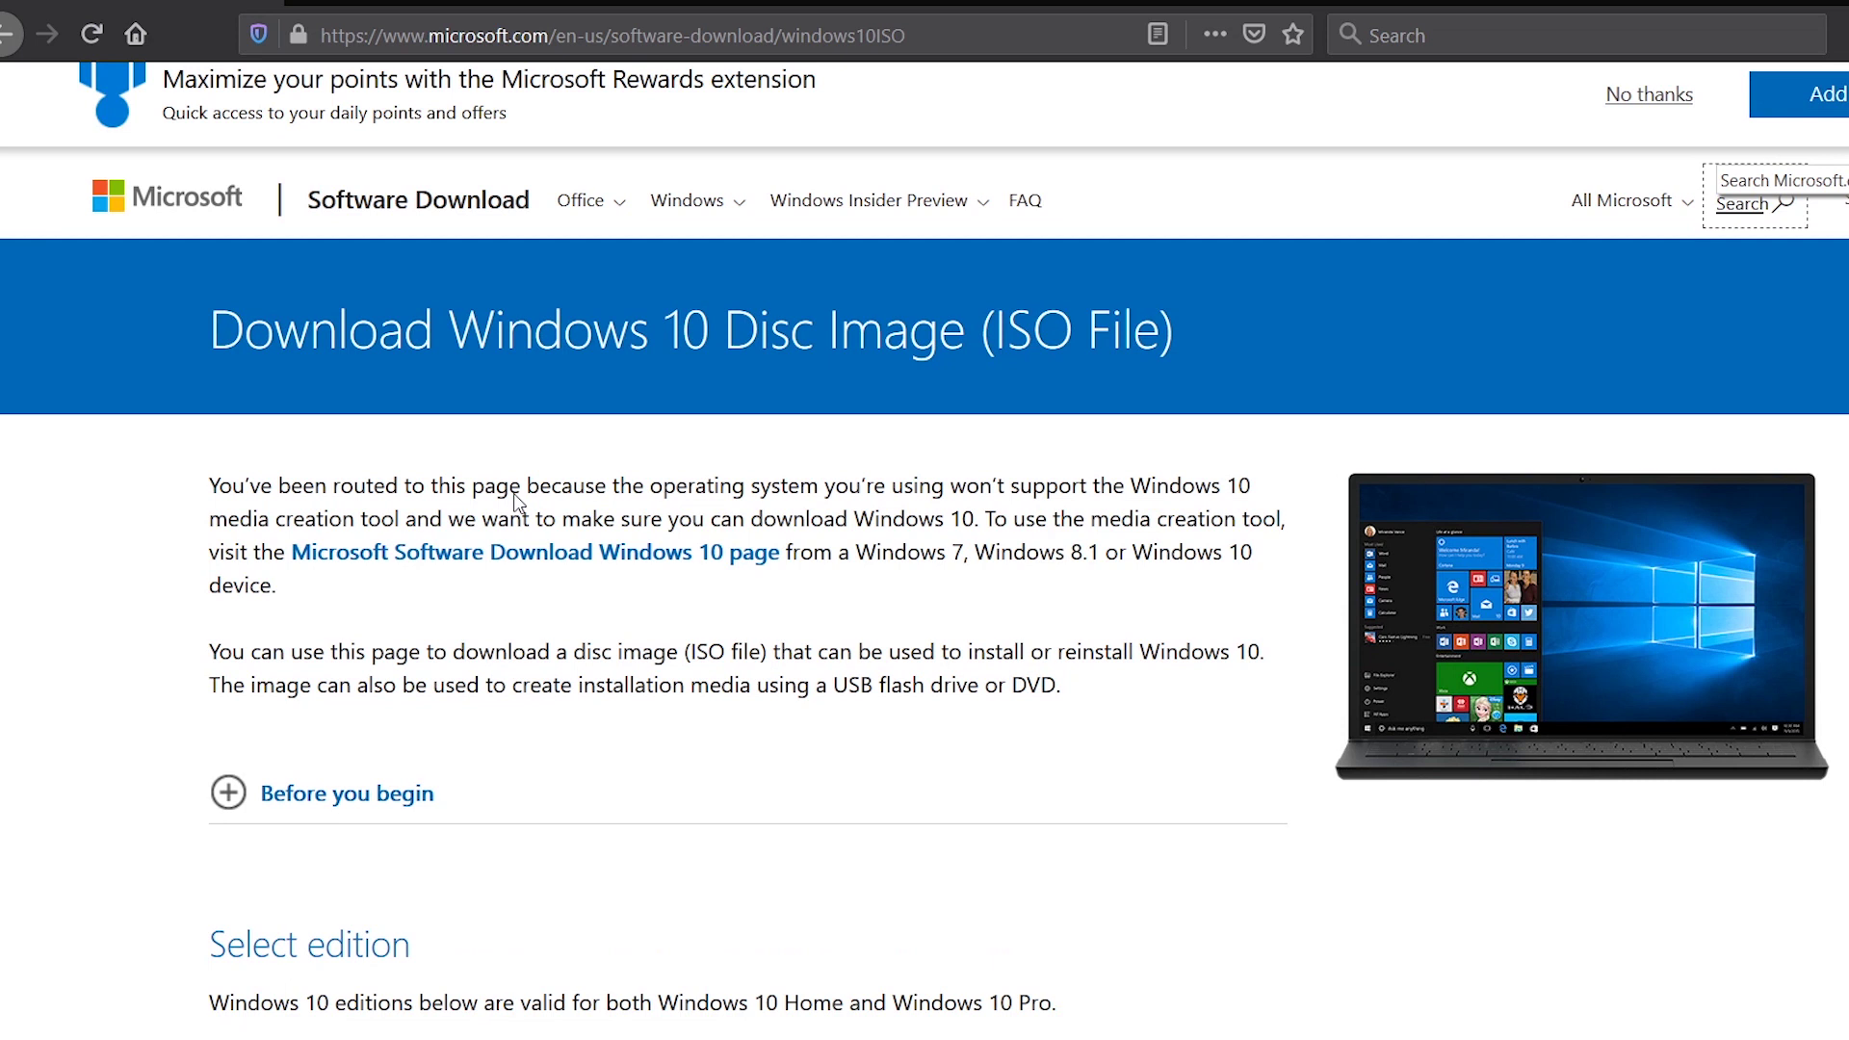
Select the Windows 10 edition and confirm it.
{"action": "scroll", "coordinate": [805, 587], "scroll_direction": "down", "scroll_amount": 4}
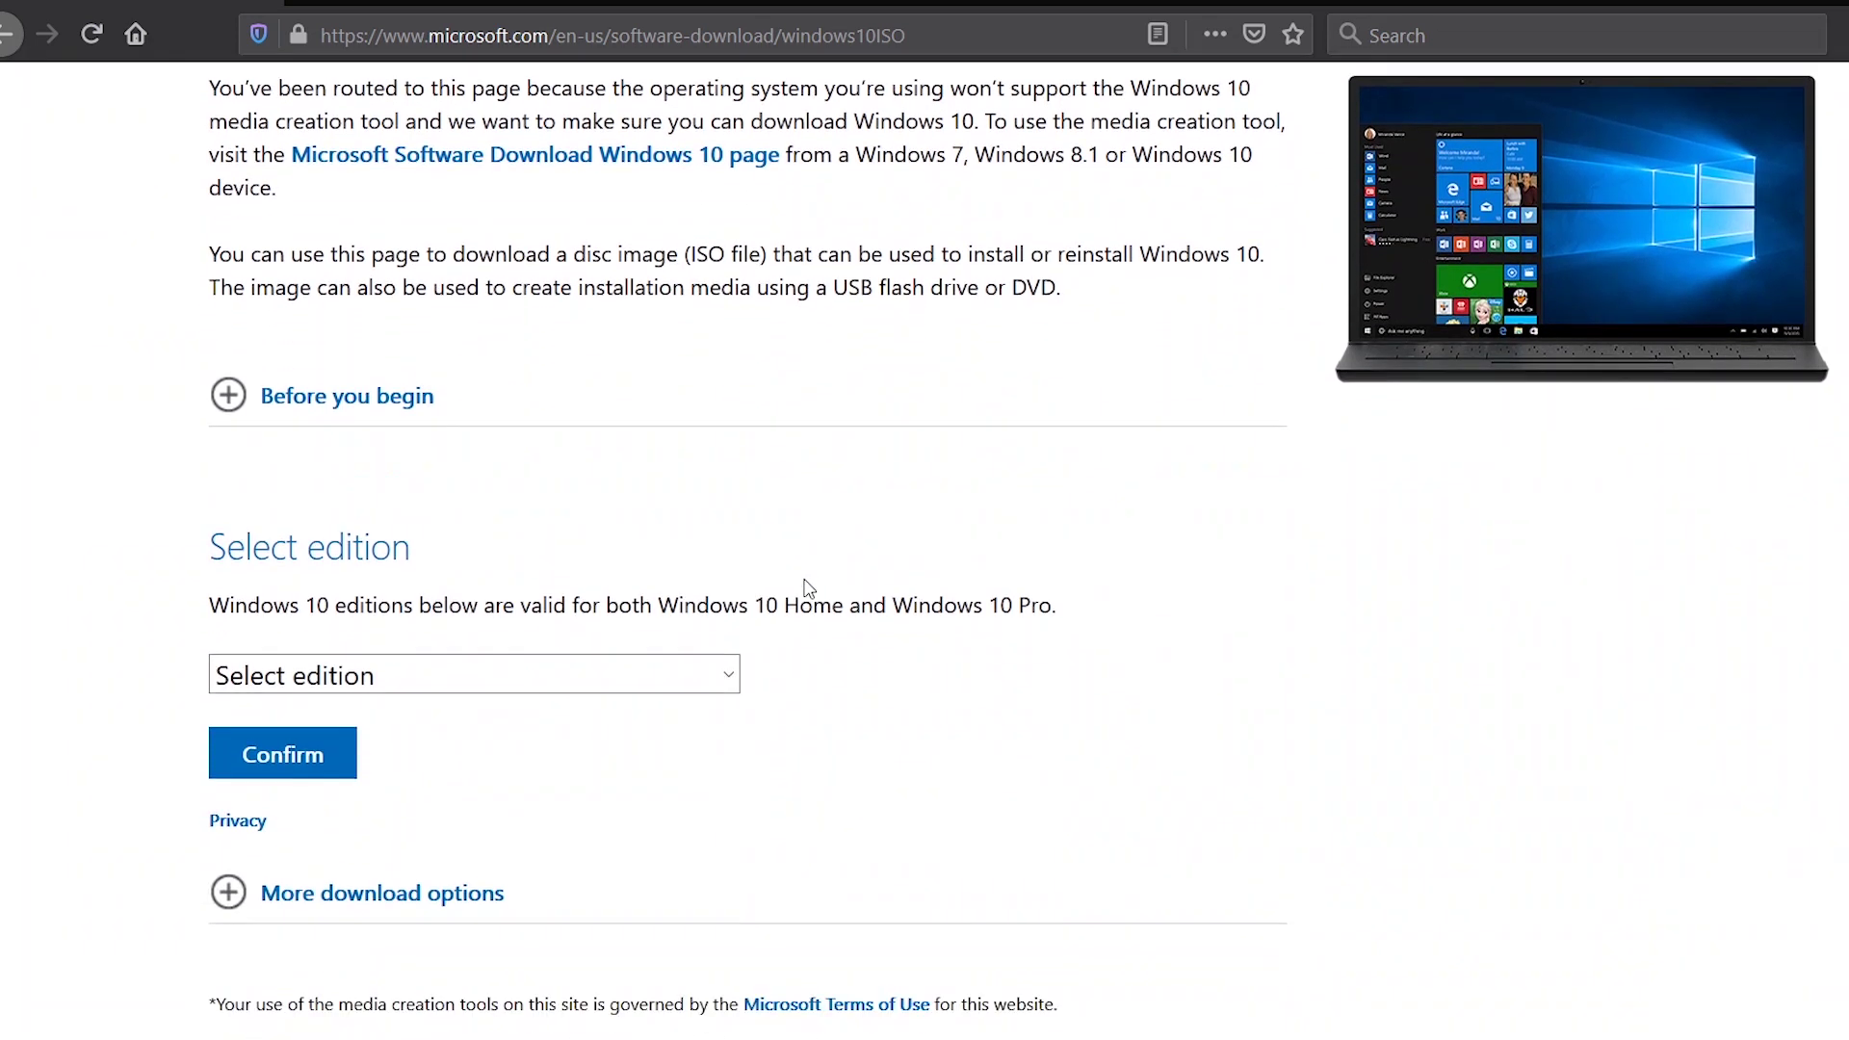
{"action": "scroll", "coordinate": [805, 586], "scroll_direction": "down", "scroll_amount": 2}
{"action": "left_click", "coordinate": [454, 489]}
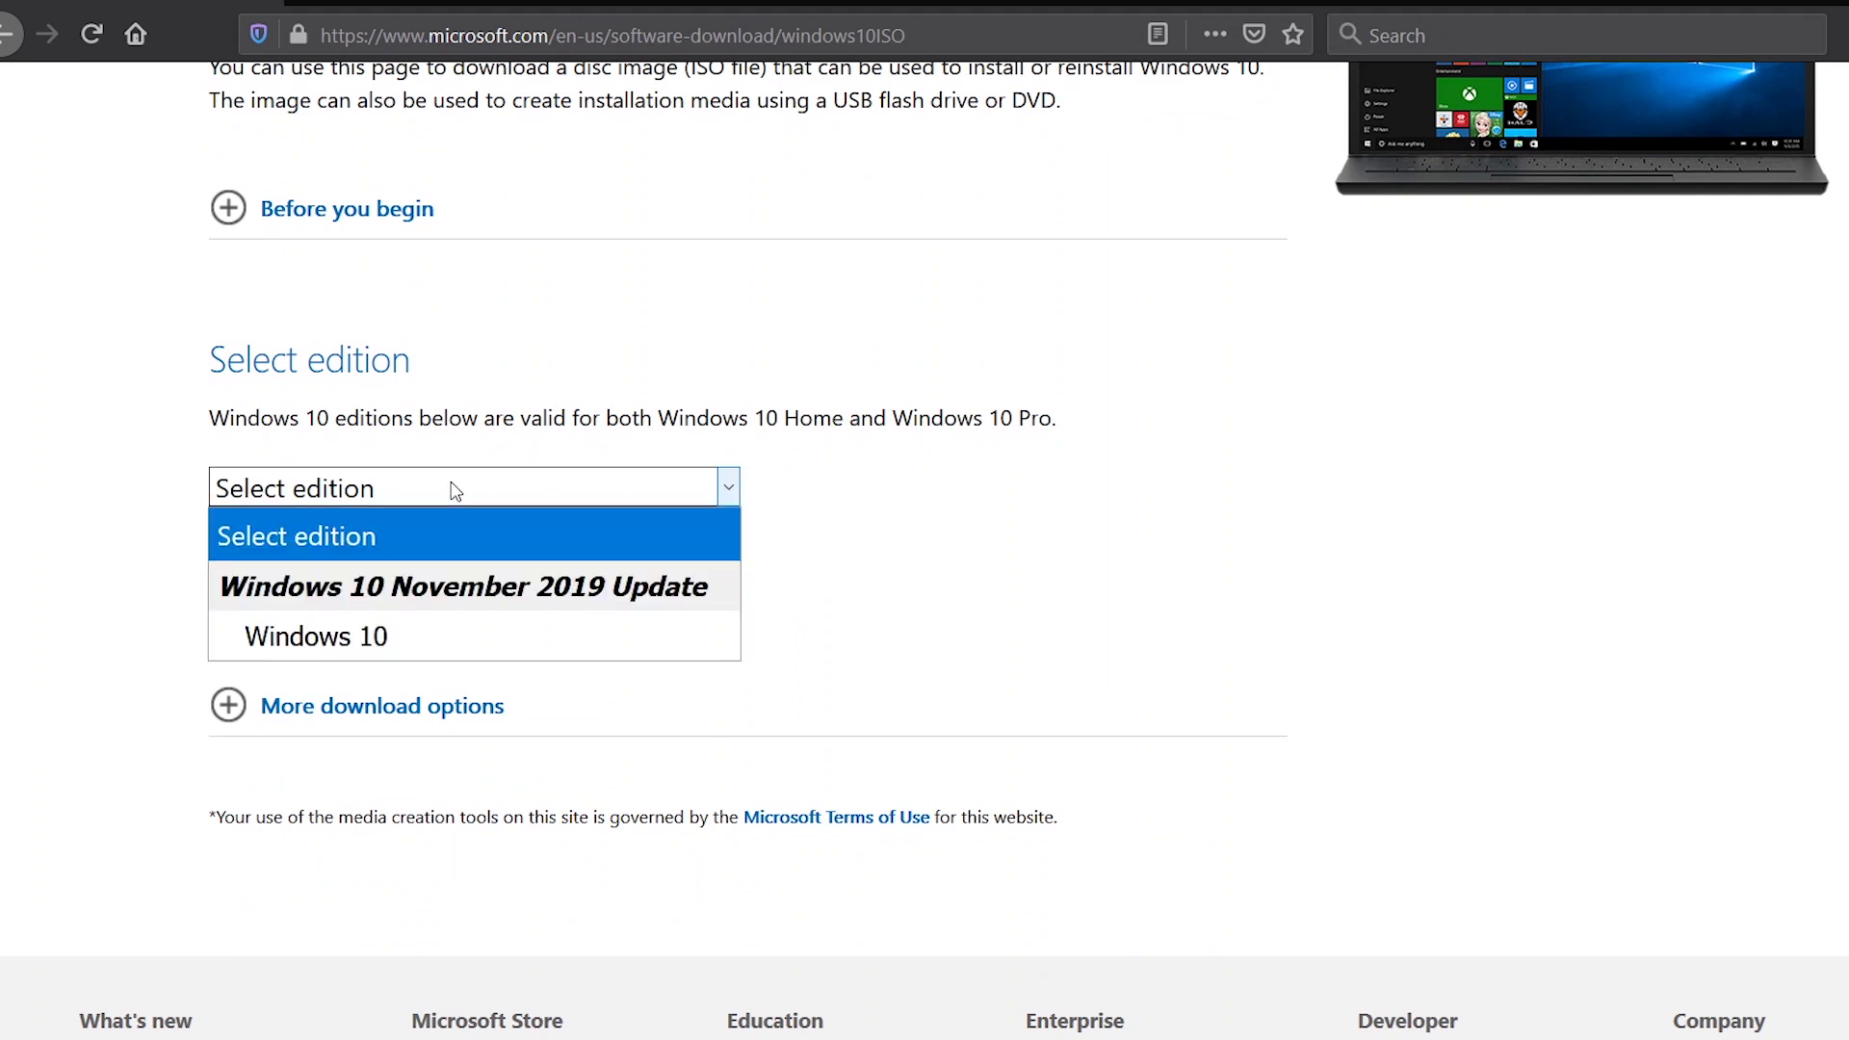
{"action": "left_click", "coordinate": [379, 631]}
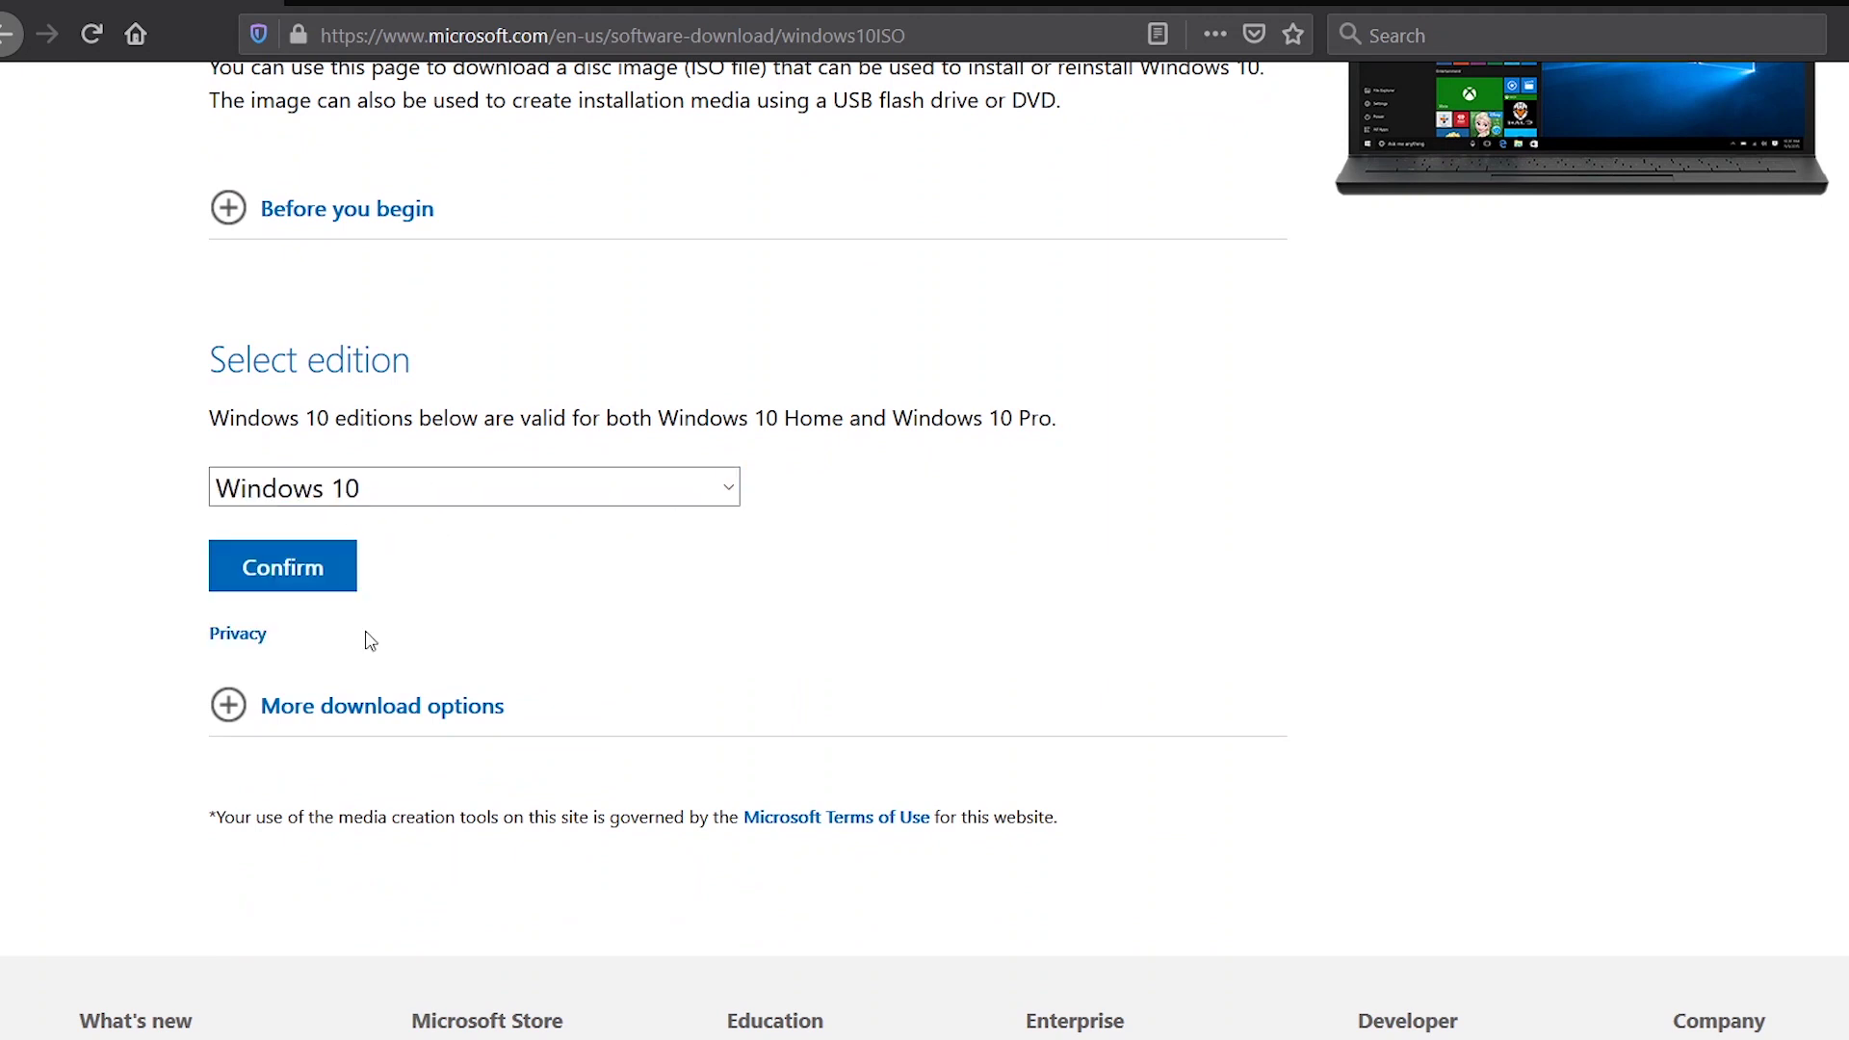
{"action": "left_click", "coordinate": [275, 573]}
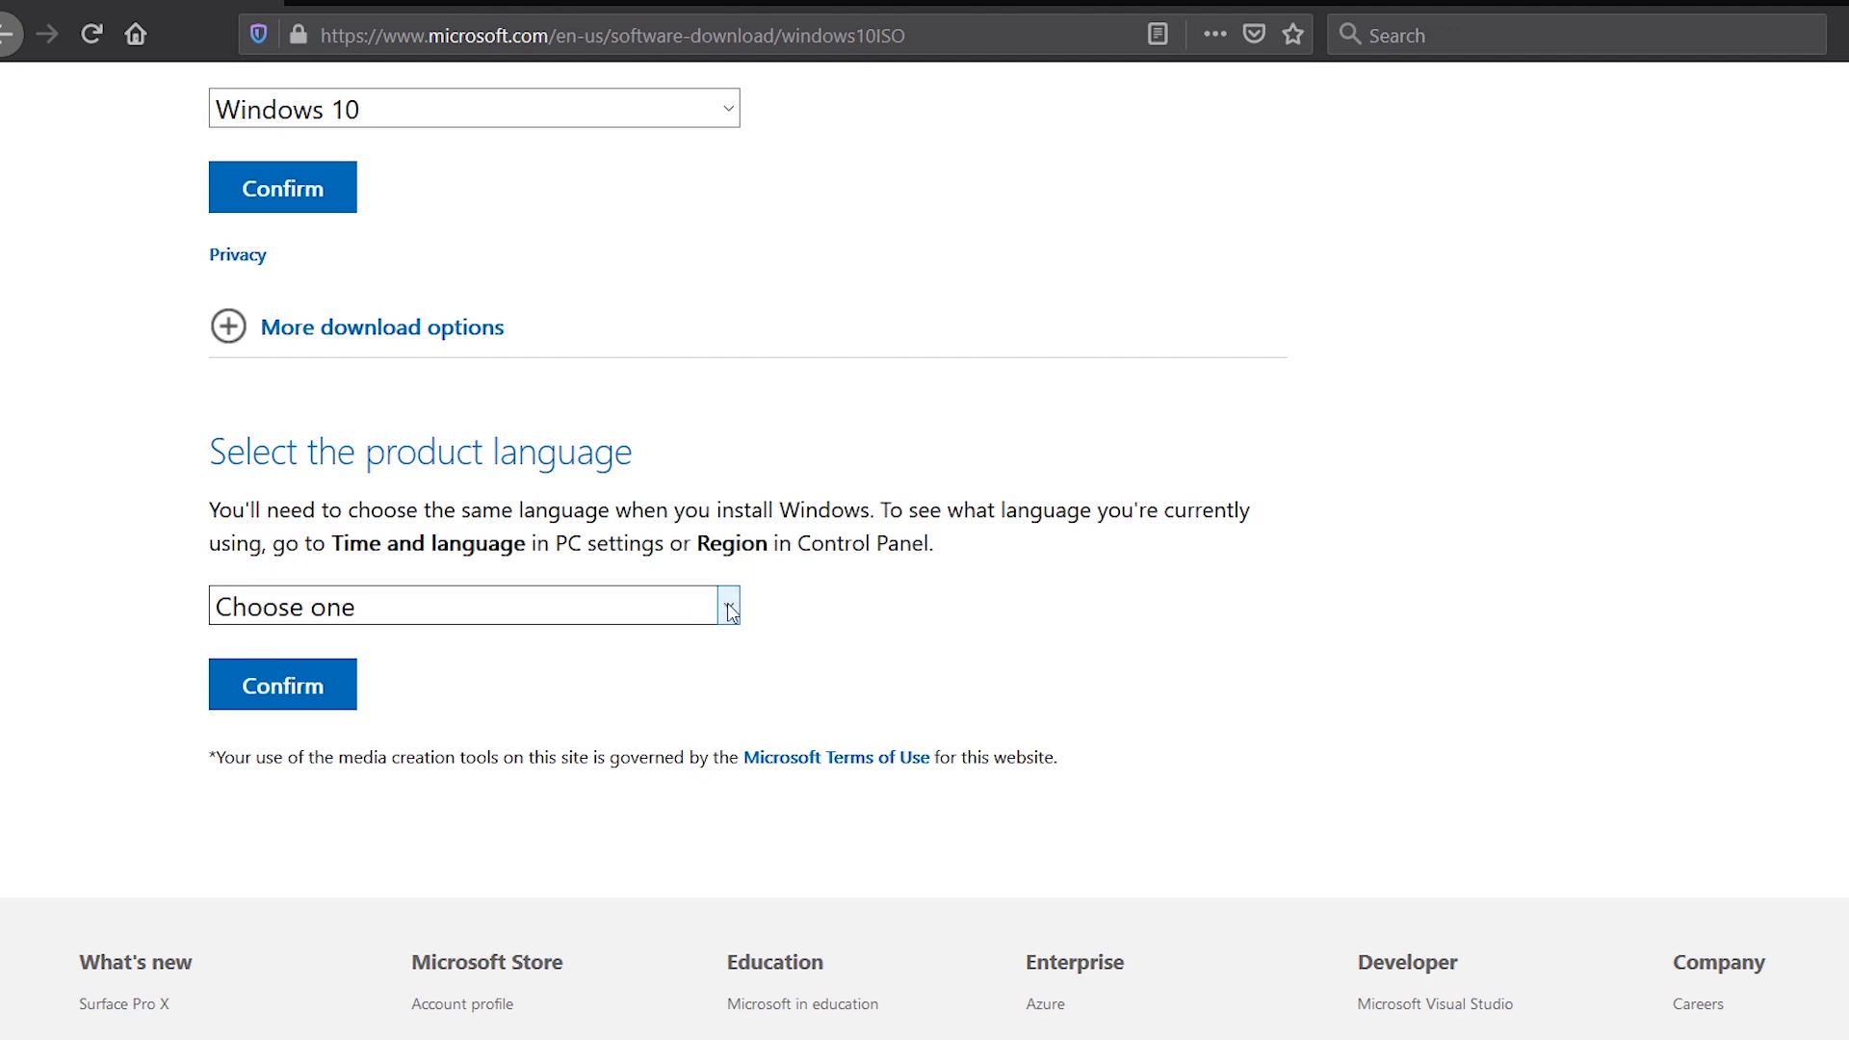
Choose English International as the product language and confirm it.
{"action": "left_click", "coordinate": [729, 608]}
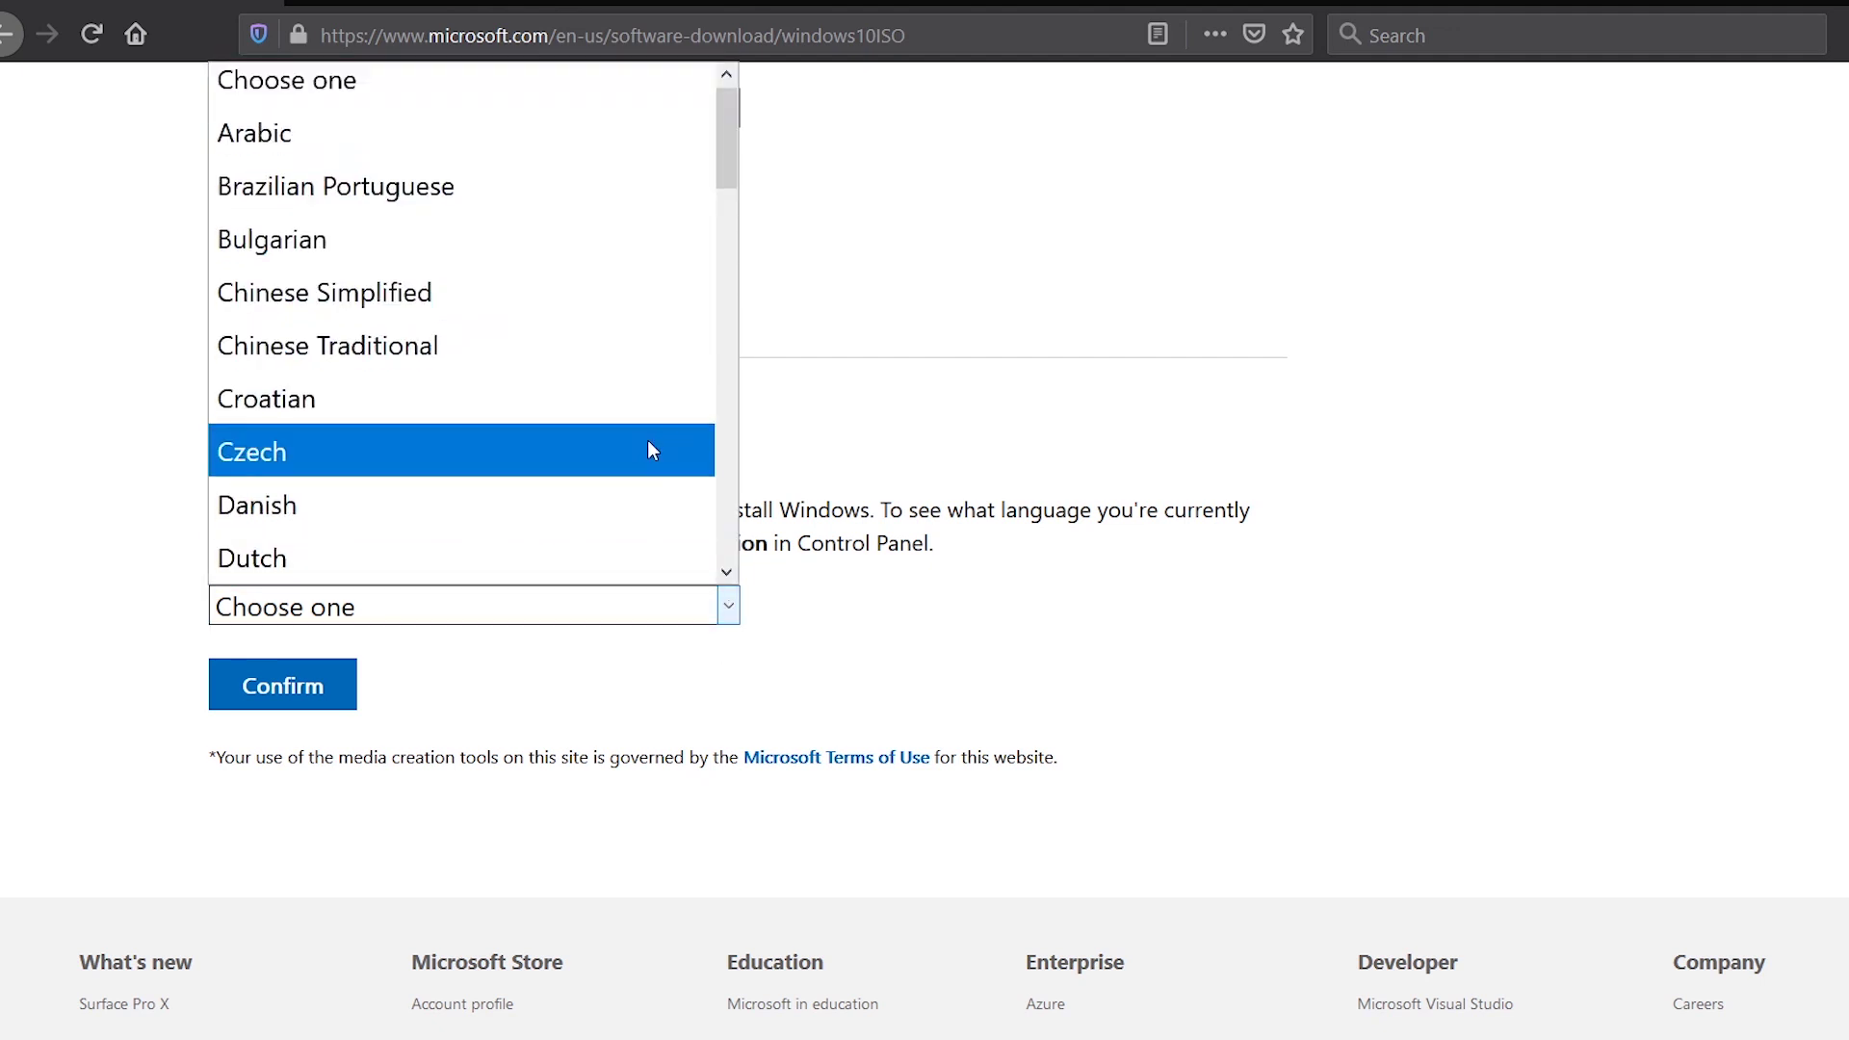
{"action": "scroll", "coordinate": [647, 443], "scroll_direction": "down", "scroll_amount": 3}
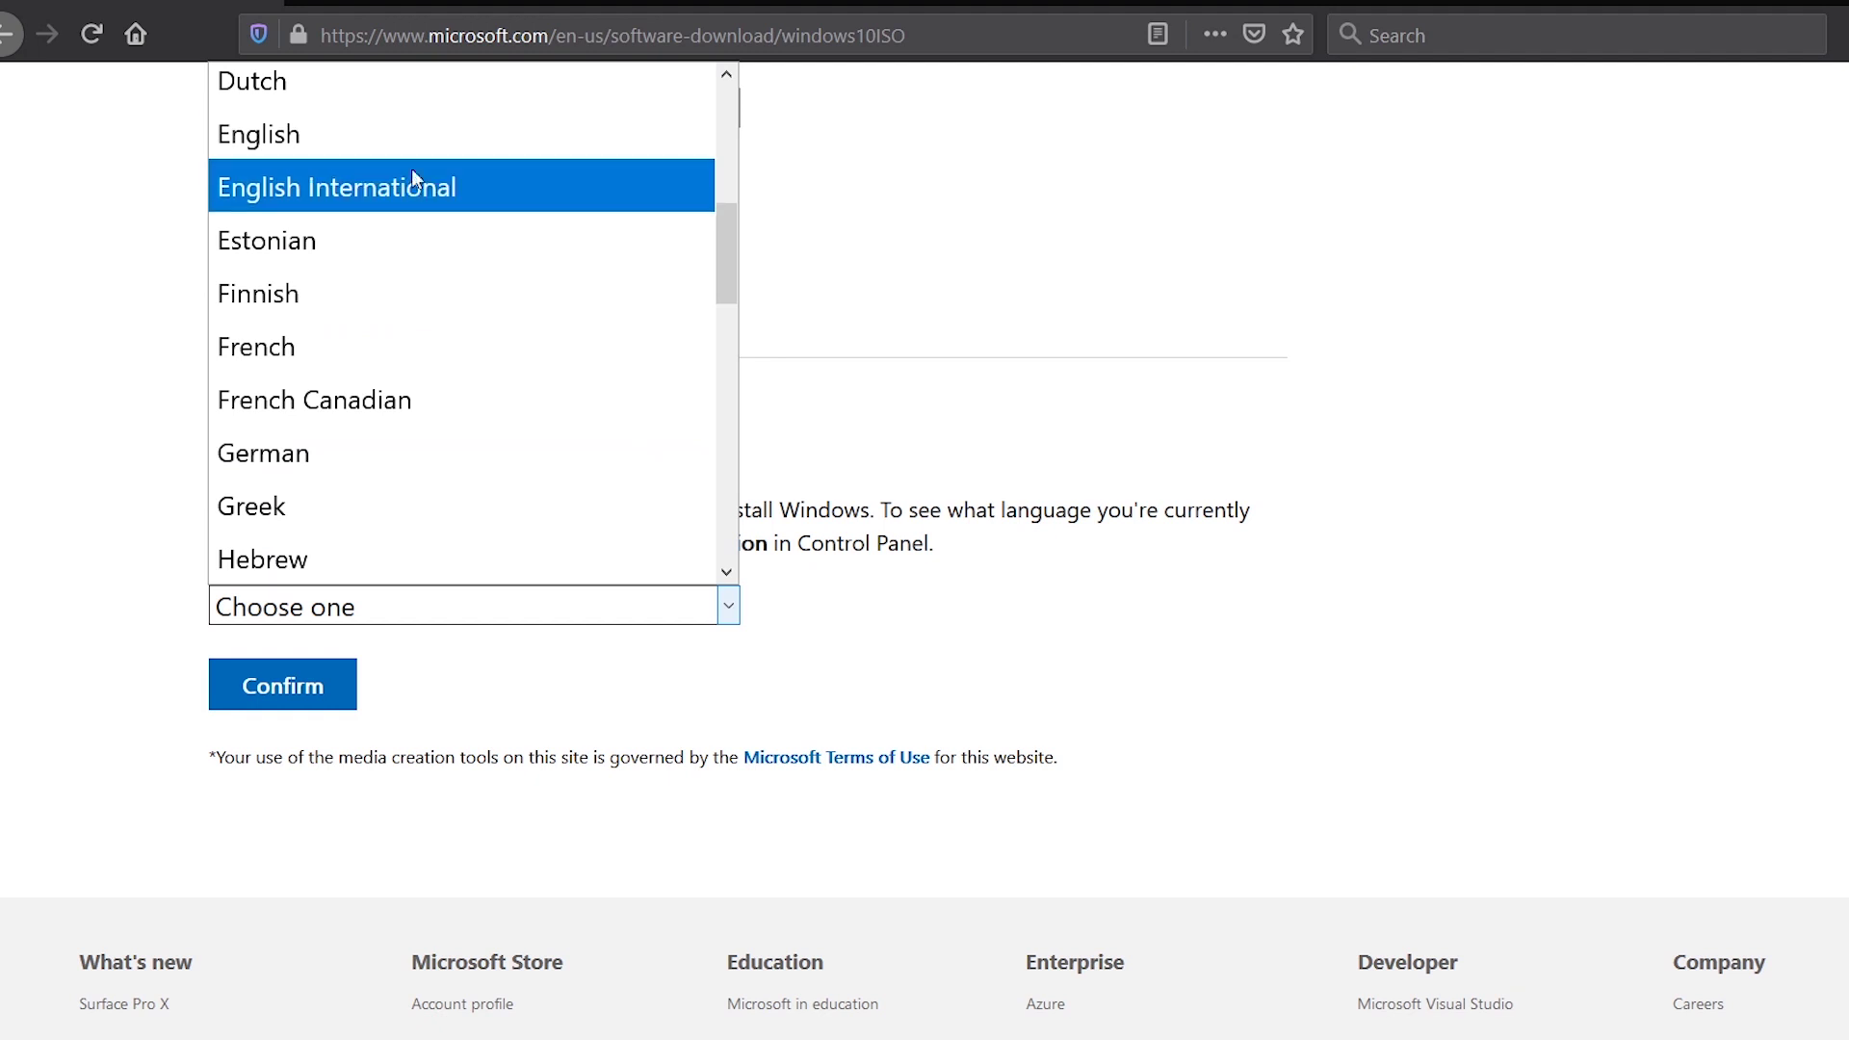
{"action": "left_click", "coordinate": [409, 185]}
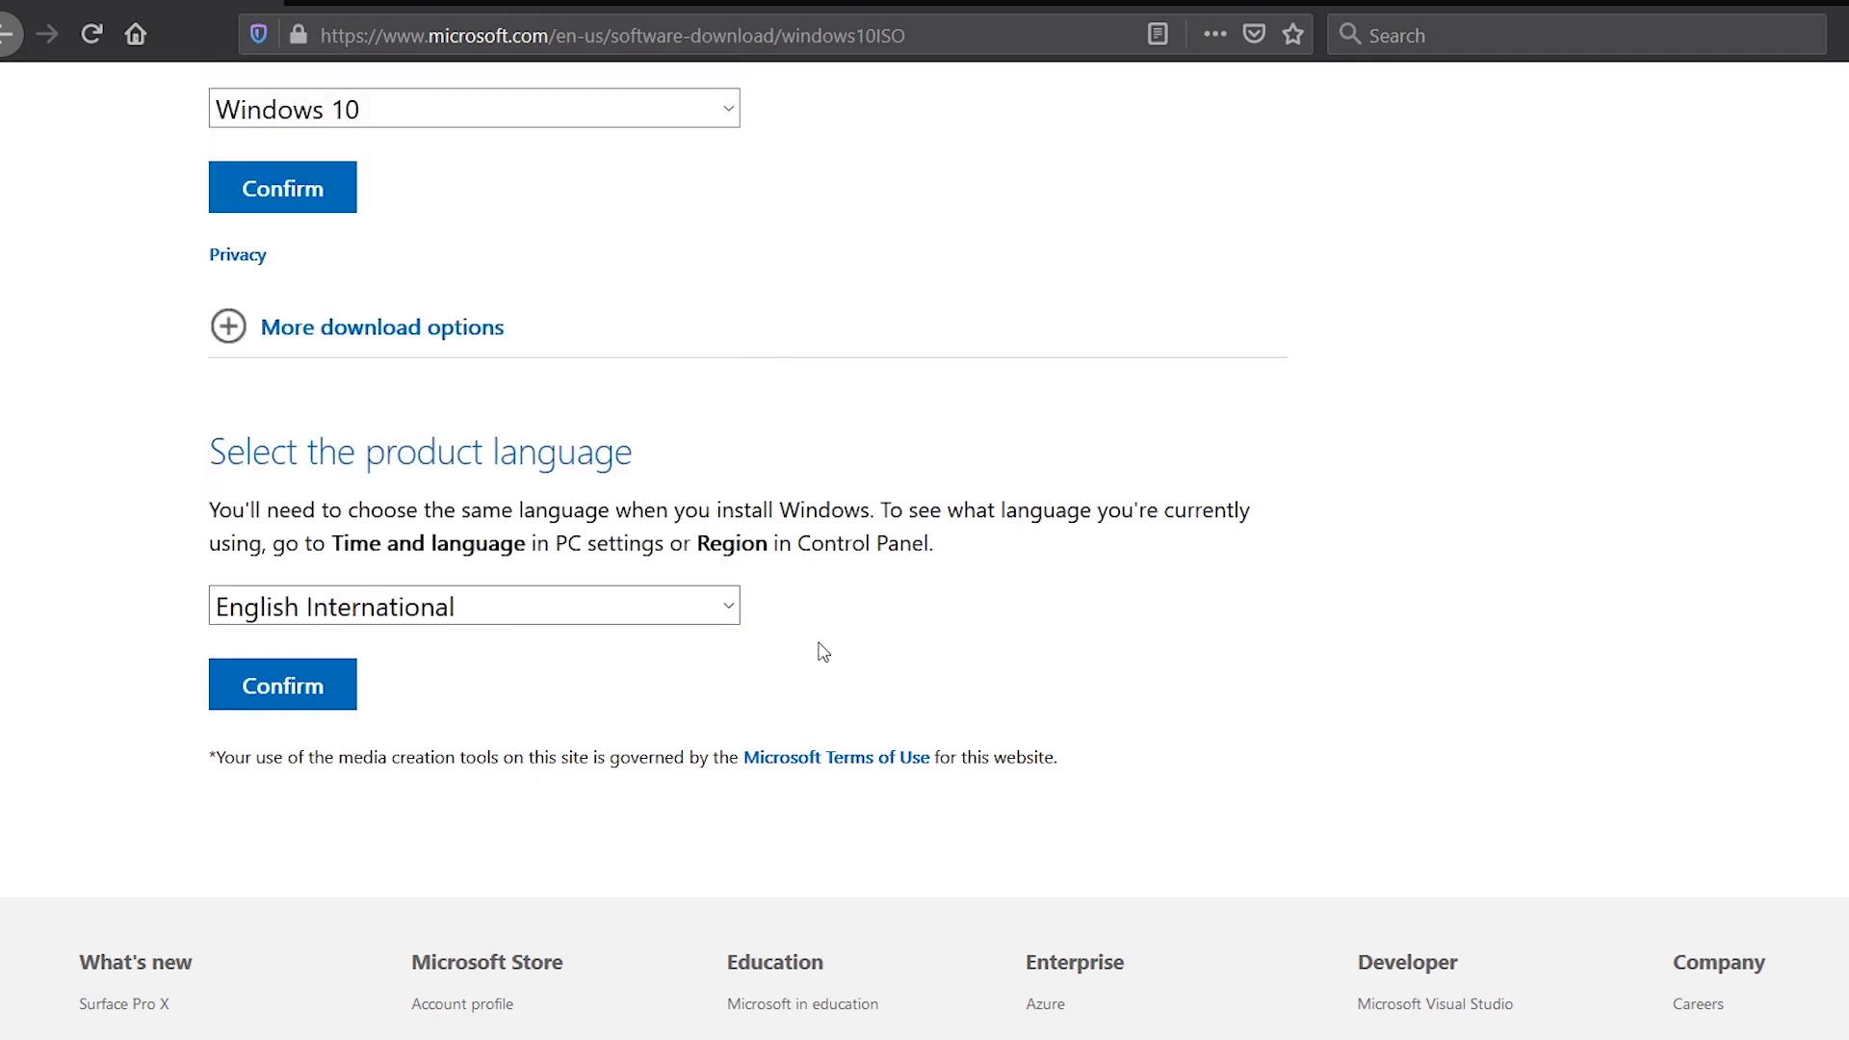
{"action": "left_click", "coordinate": [300, 706]}
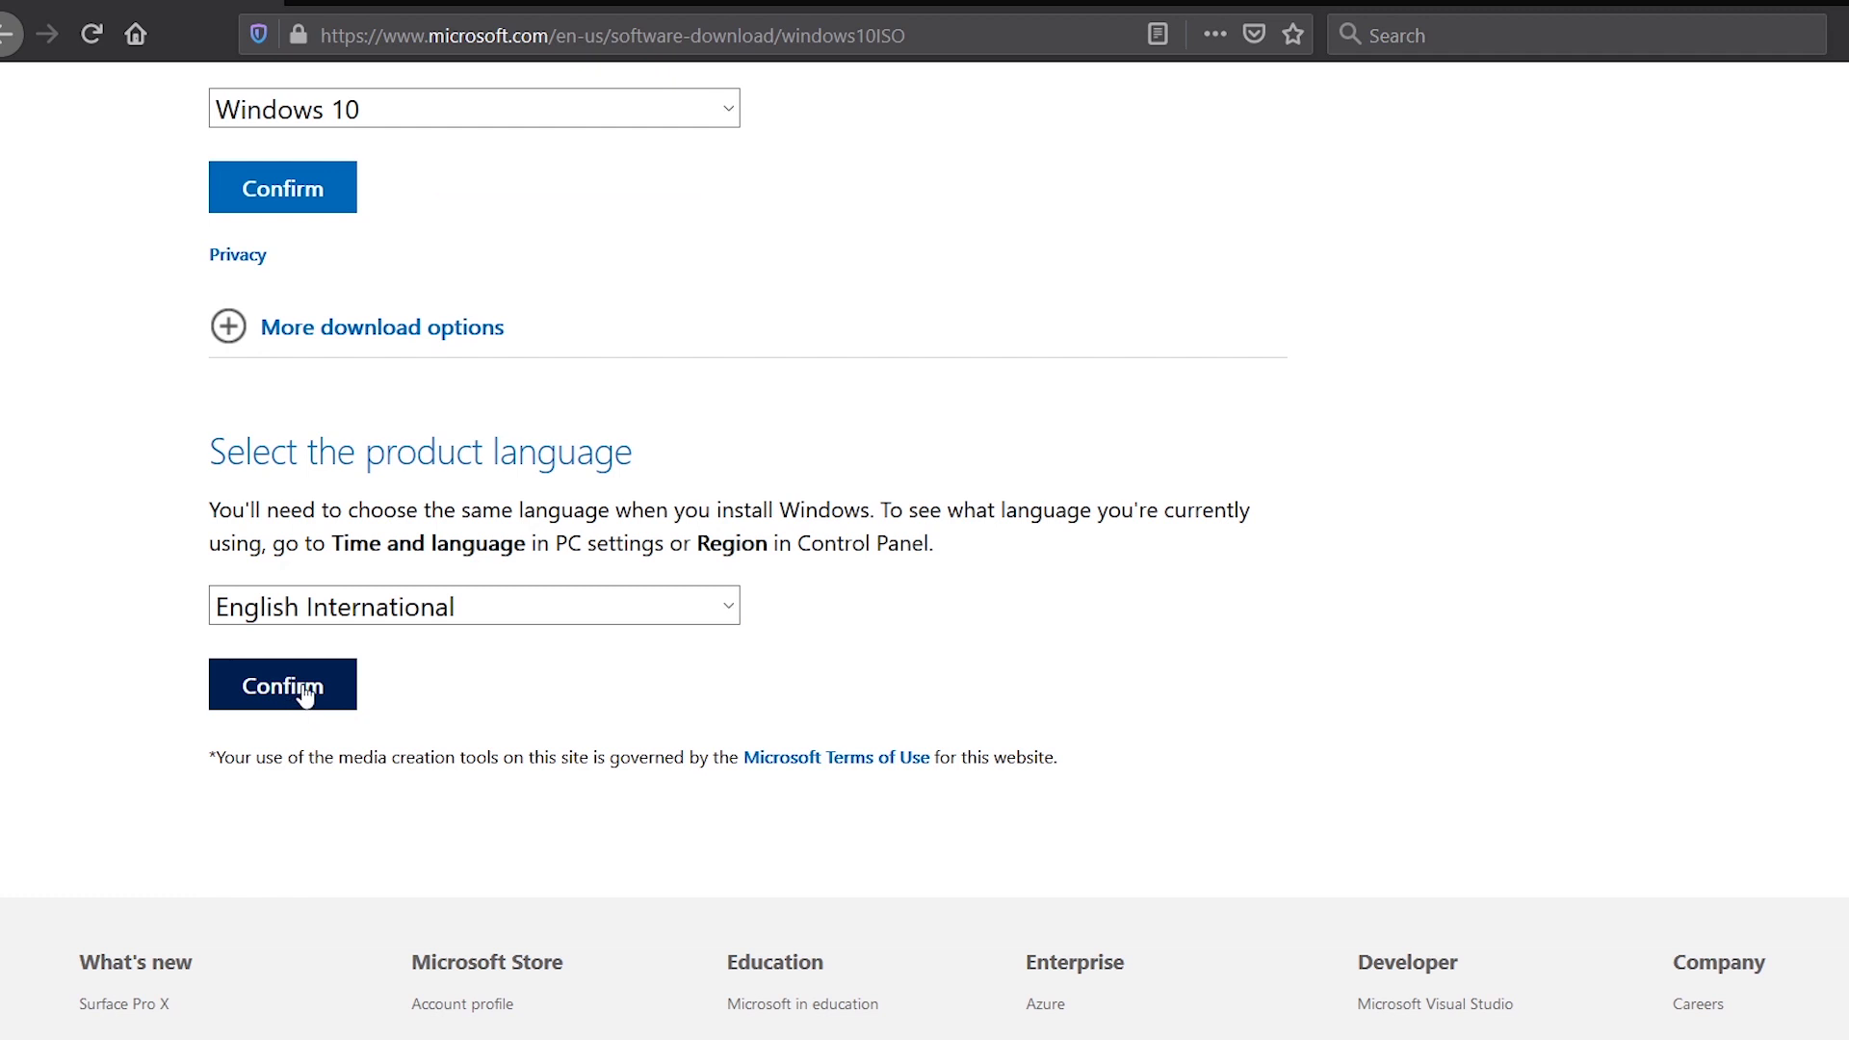
{"action": "left_click", "coordinate": [304, 691]}
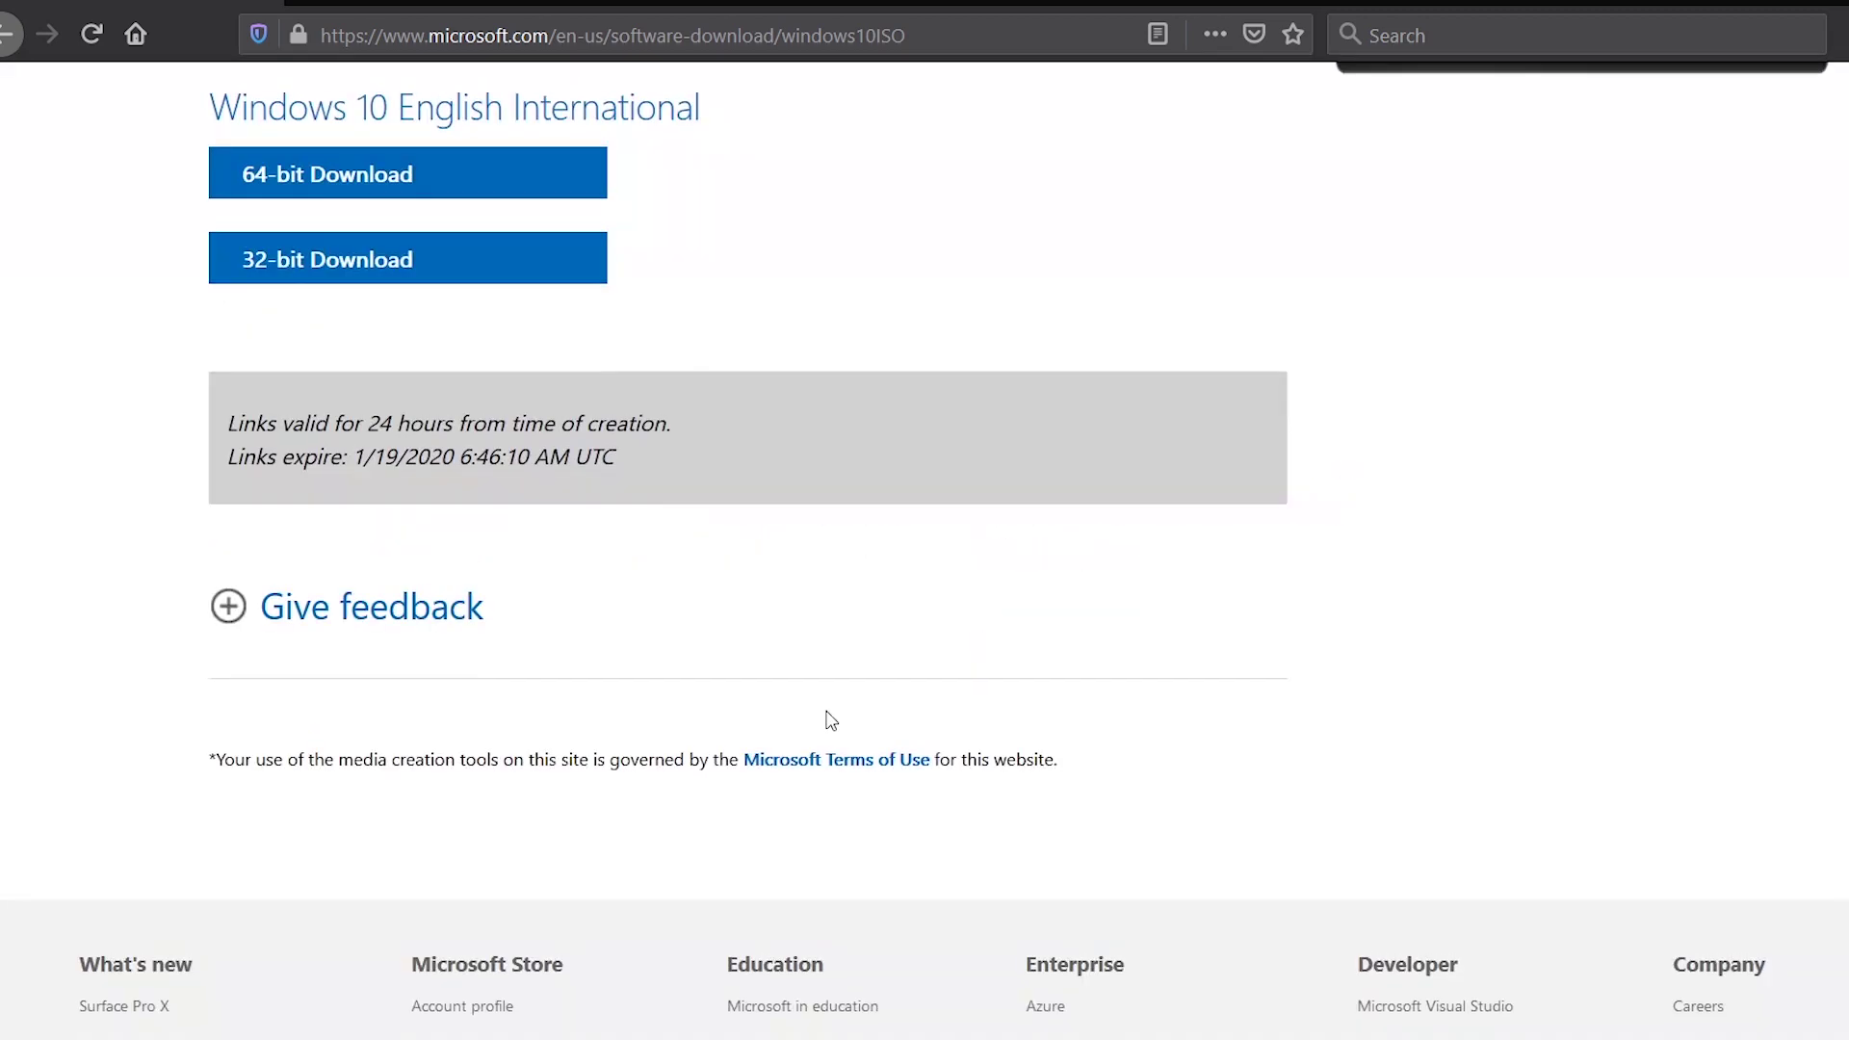
{"action": "scroll", "coordinate": [831, 720], "scroll_direction": "up", "scroll_amount": 2}
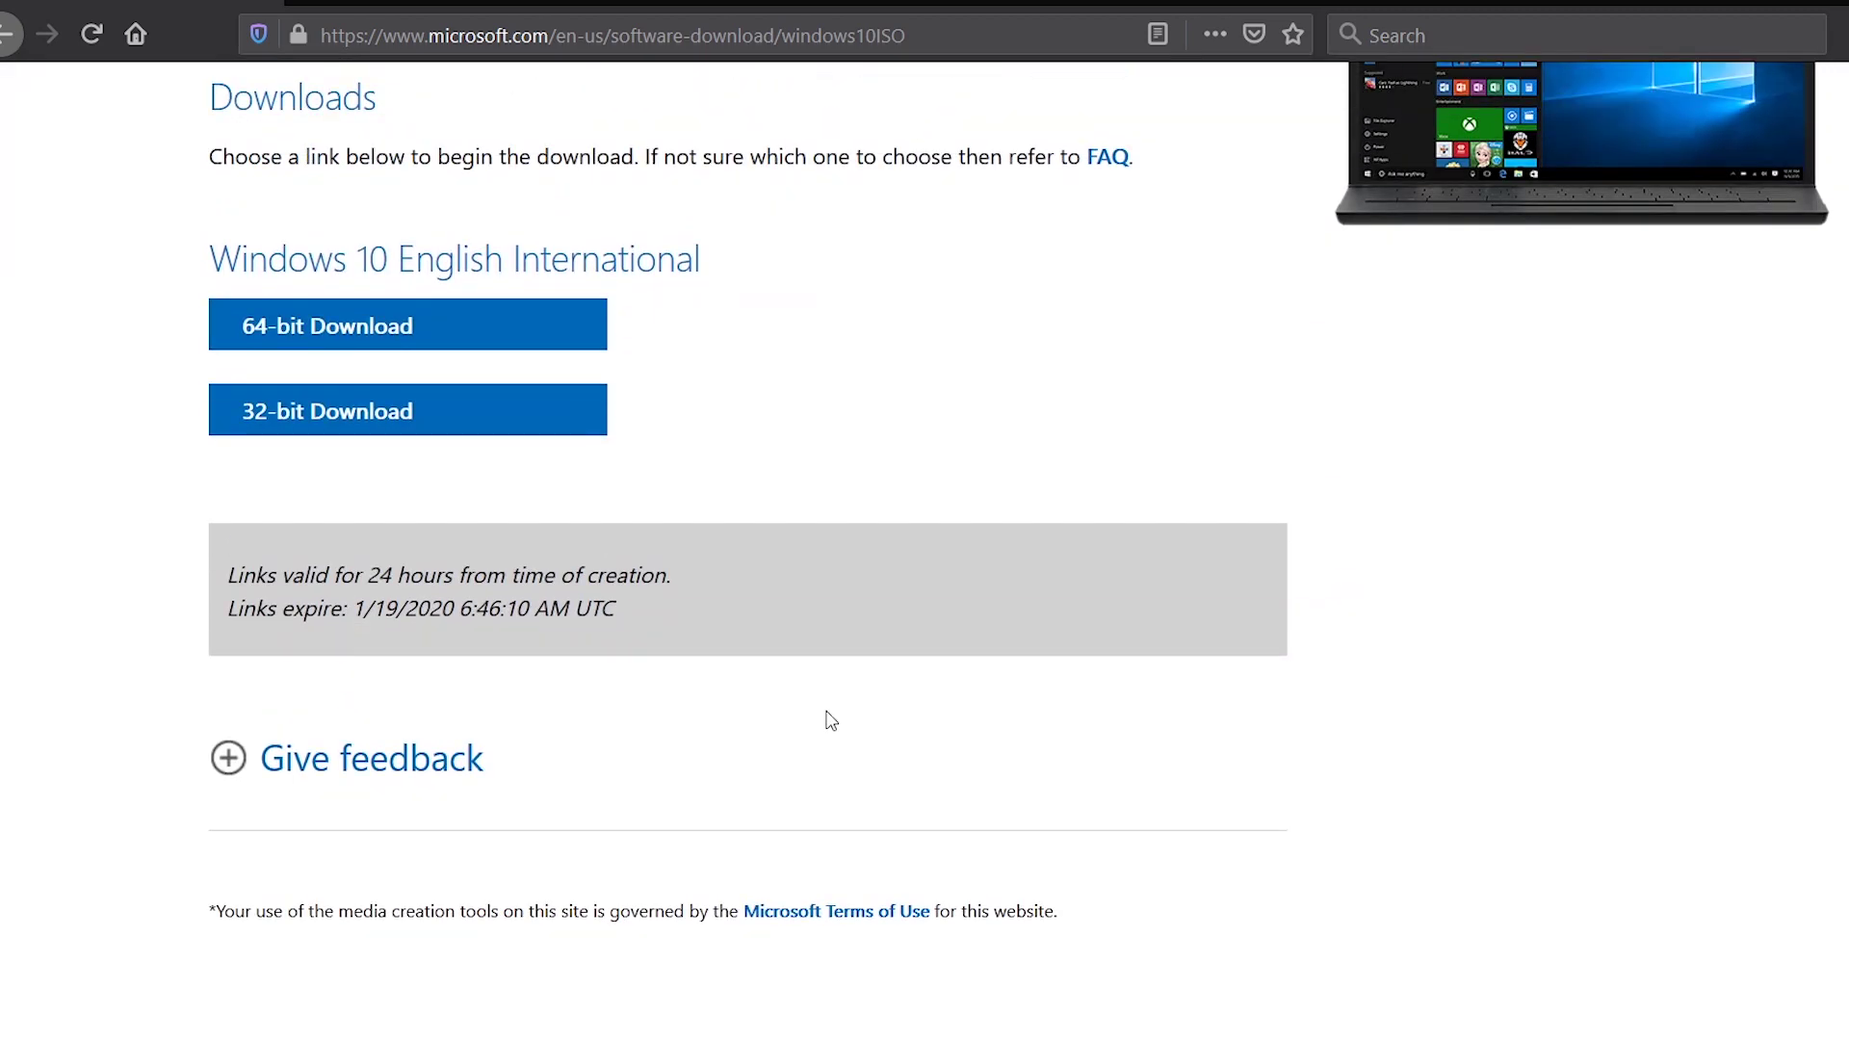
Copy the link location of the 64-bit Windows 10 Download button.
{"action": "scroll", "coordinate": [831, 721], "scroll_direction": "up", "scroll_amount": 2}
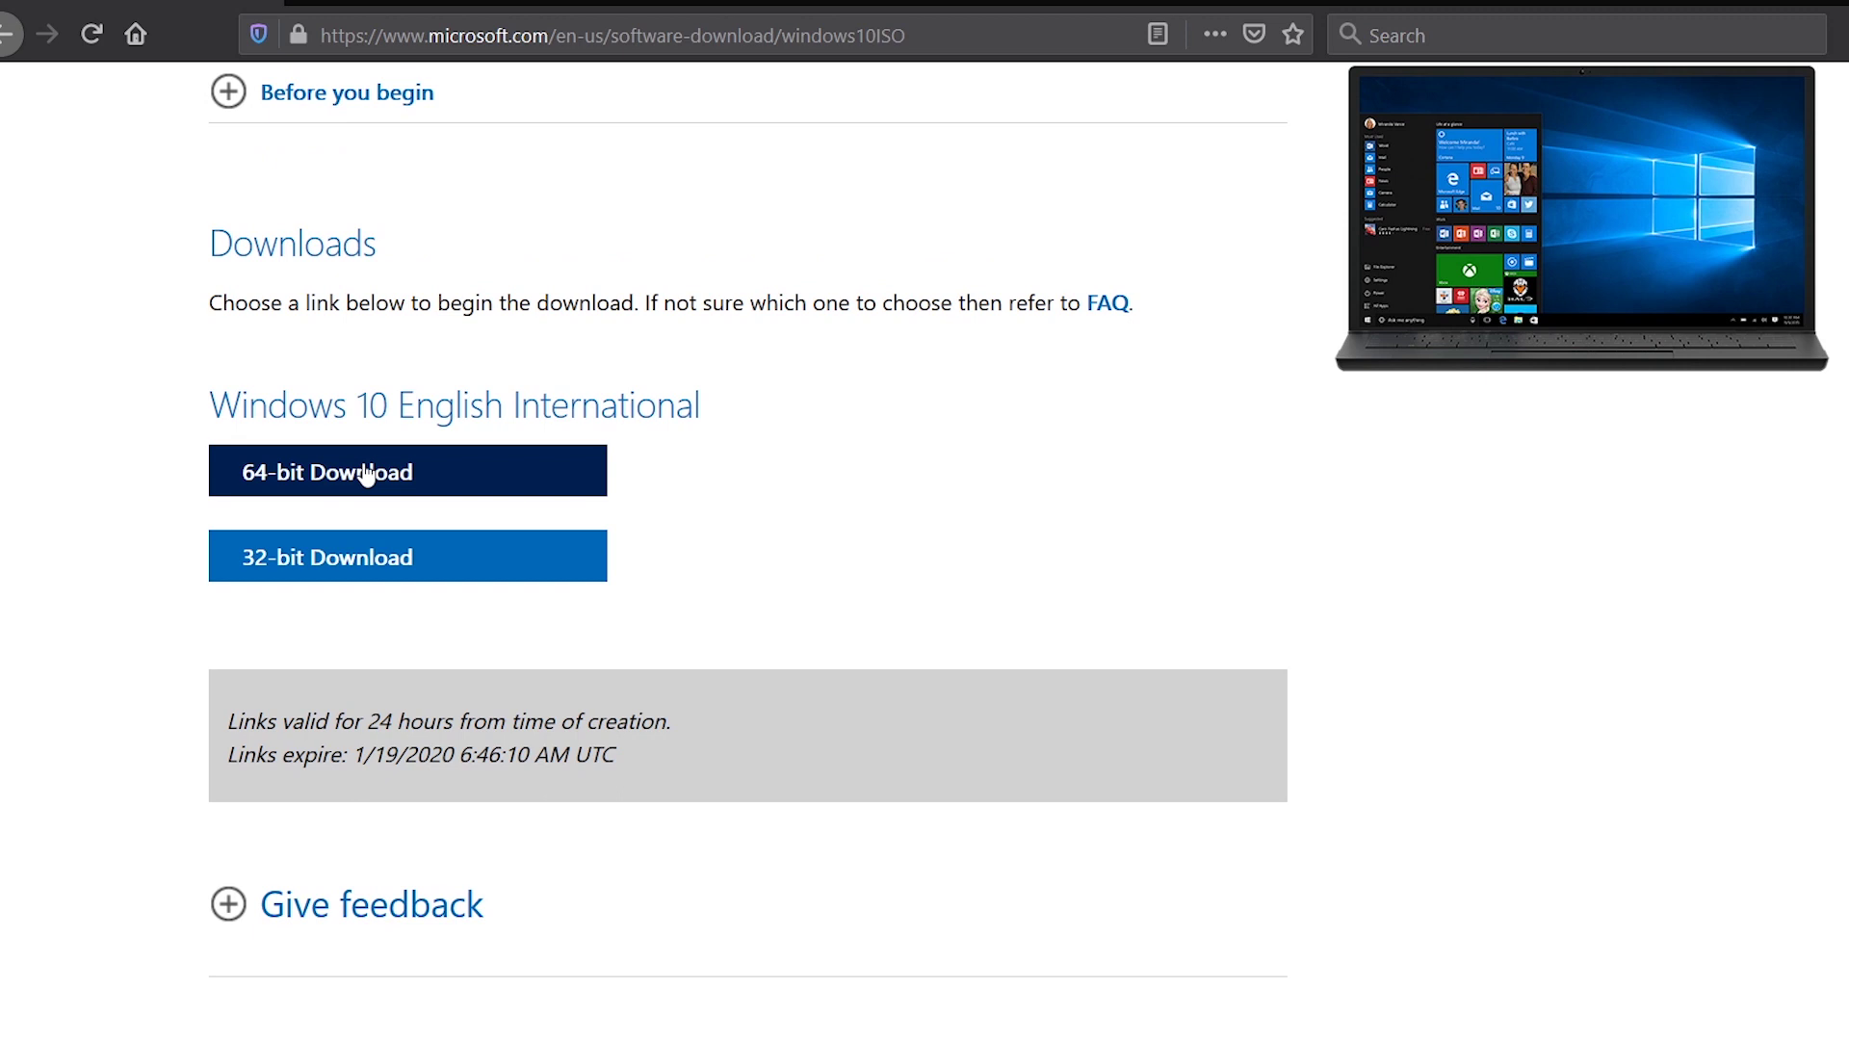
{"action": "right_click", "coordinate": [326, 476]}
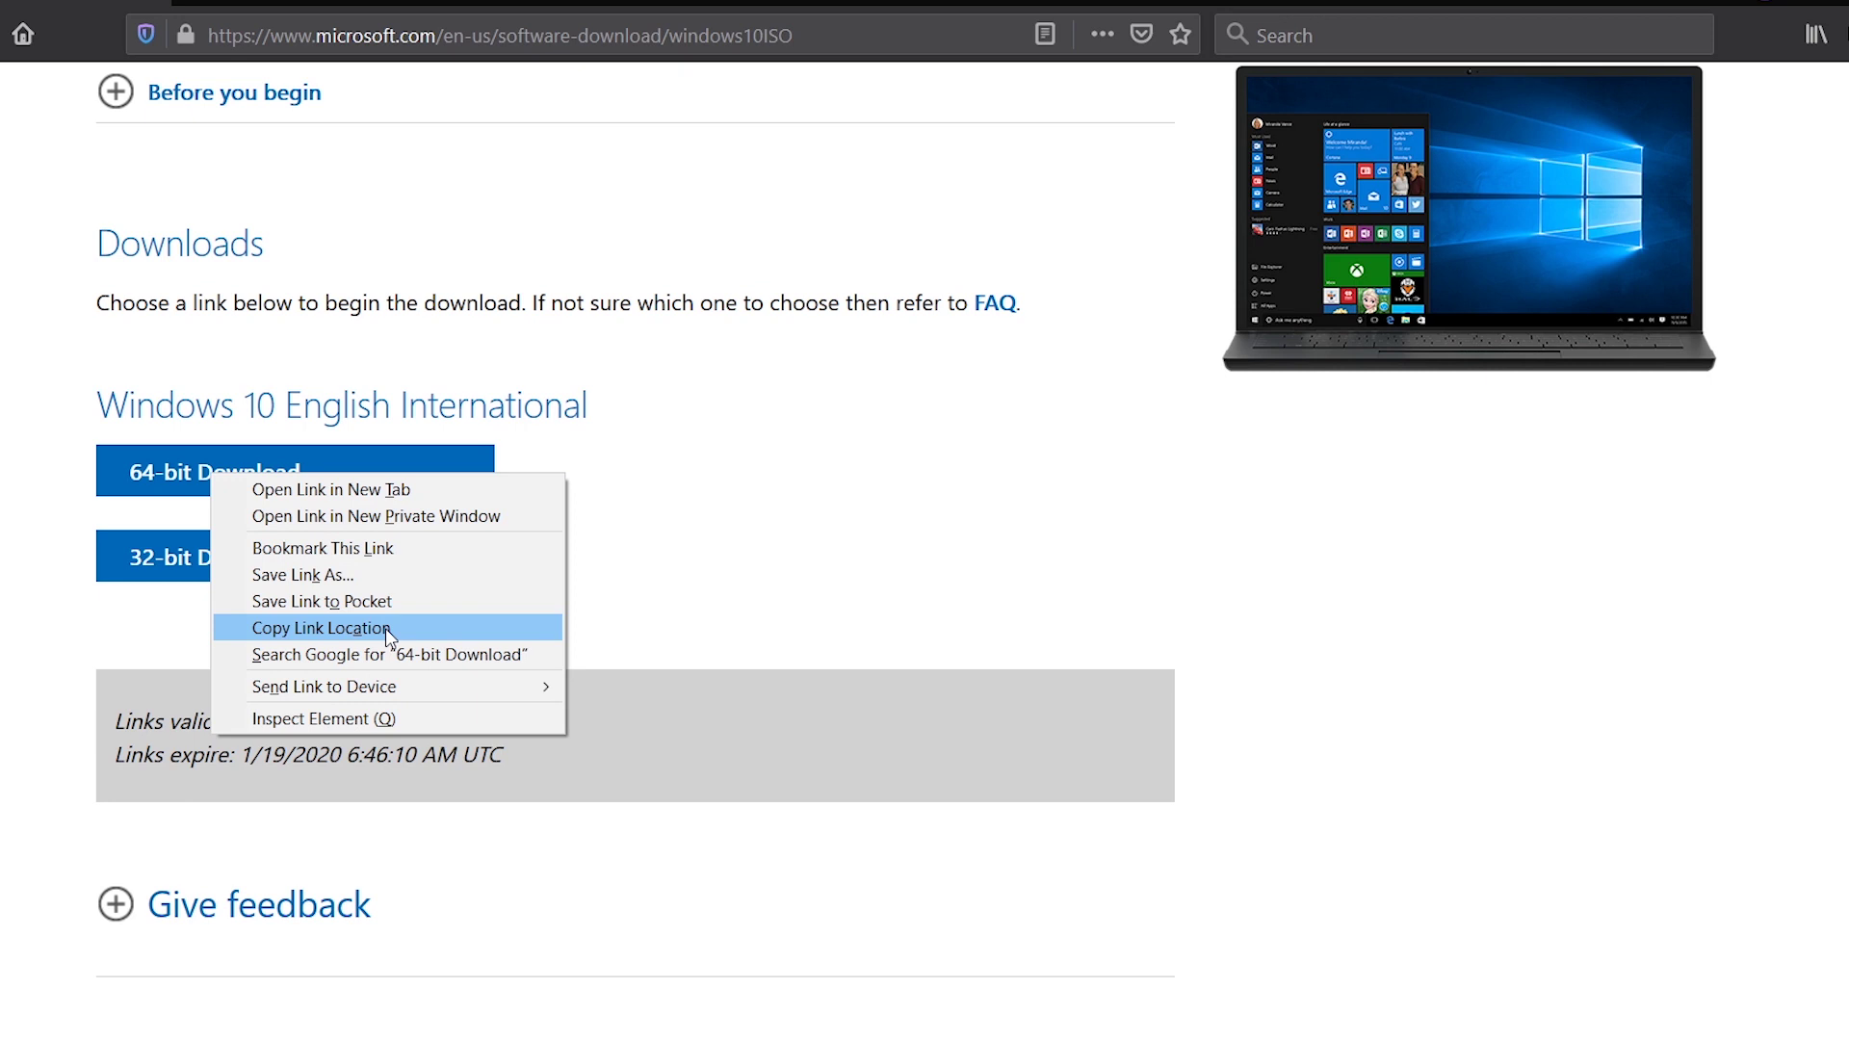
{"action": "left_click", "coordinate": [386, 628]}
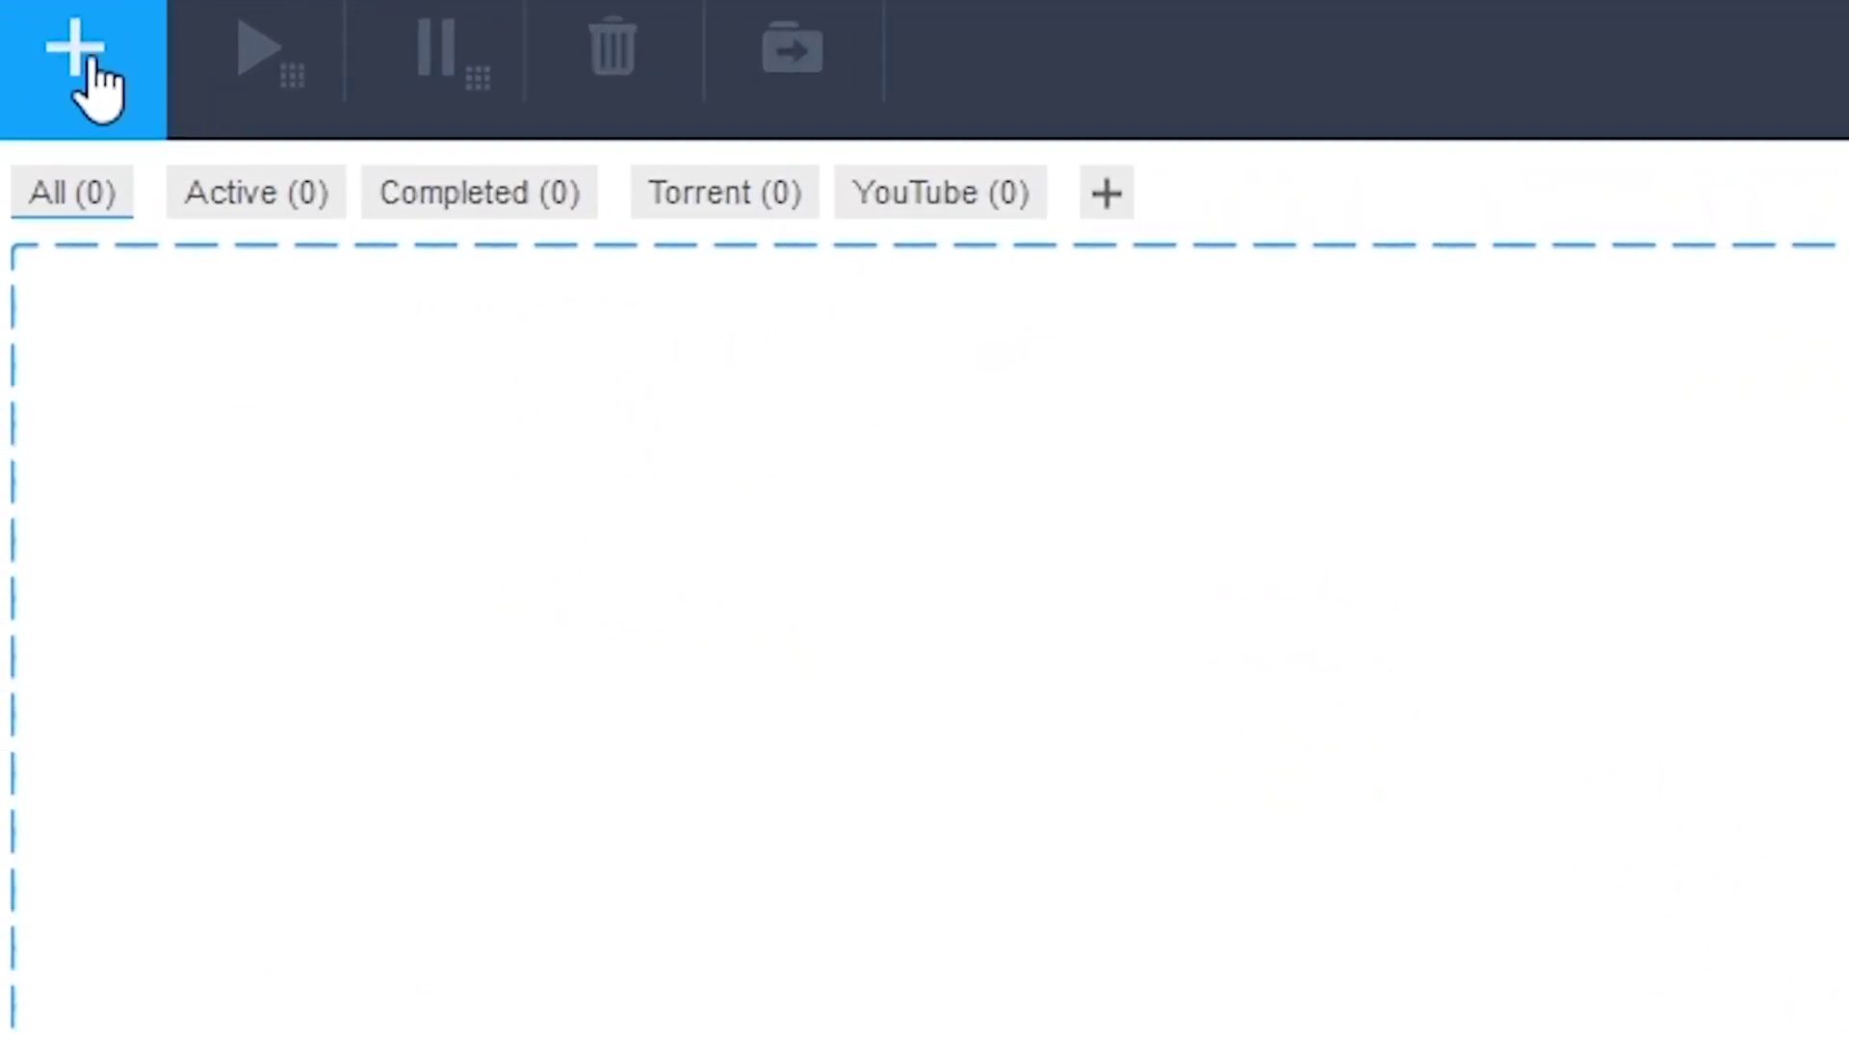
Download Win10_1909_EnglishInternational_x64.iso into Downloads with Free Download Manager and open its folder.
{"action": "left_click", "coordinate": [25, 59]}
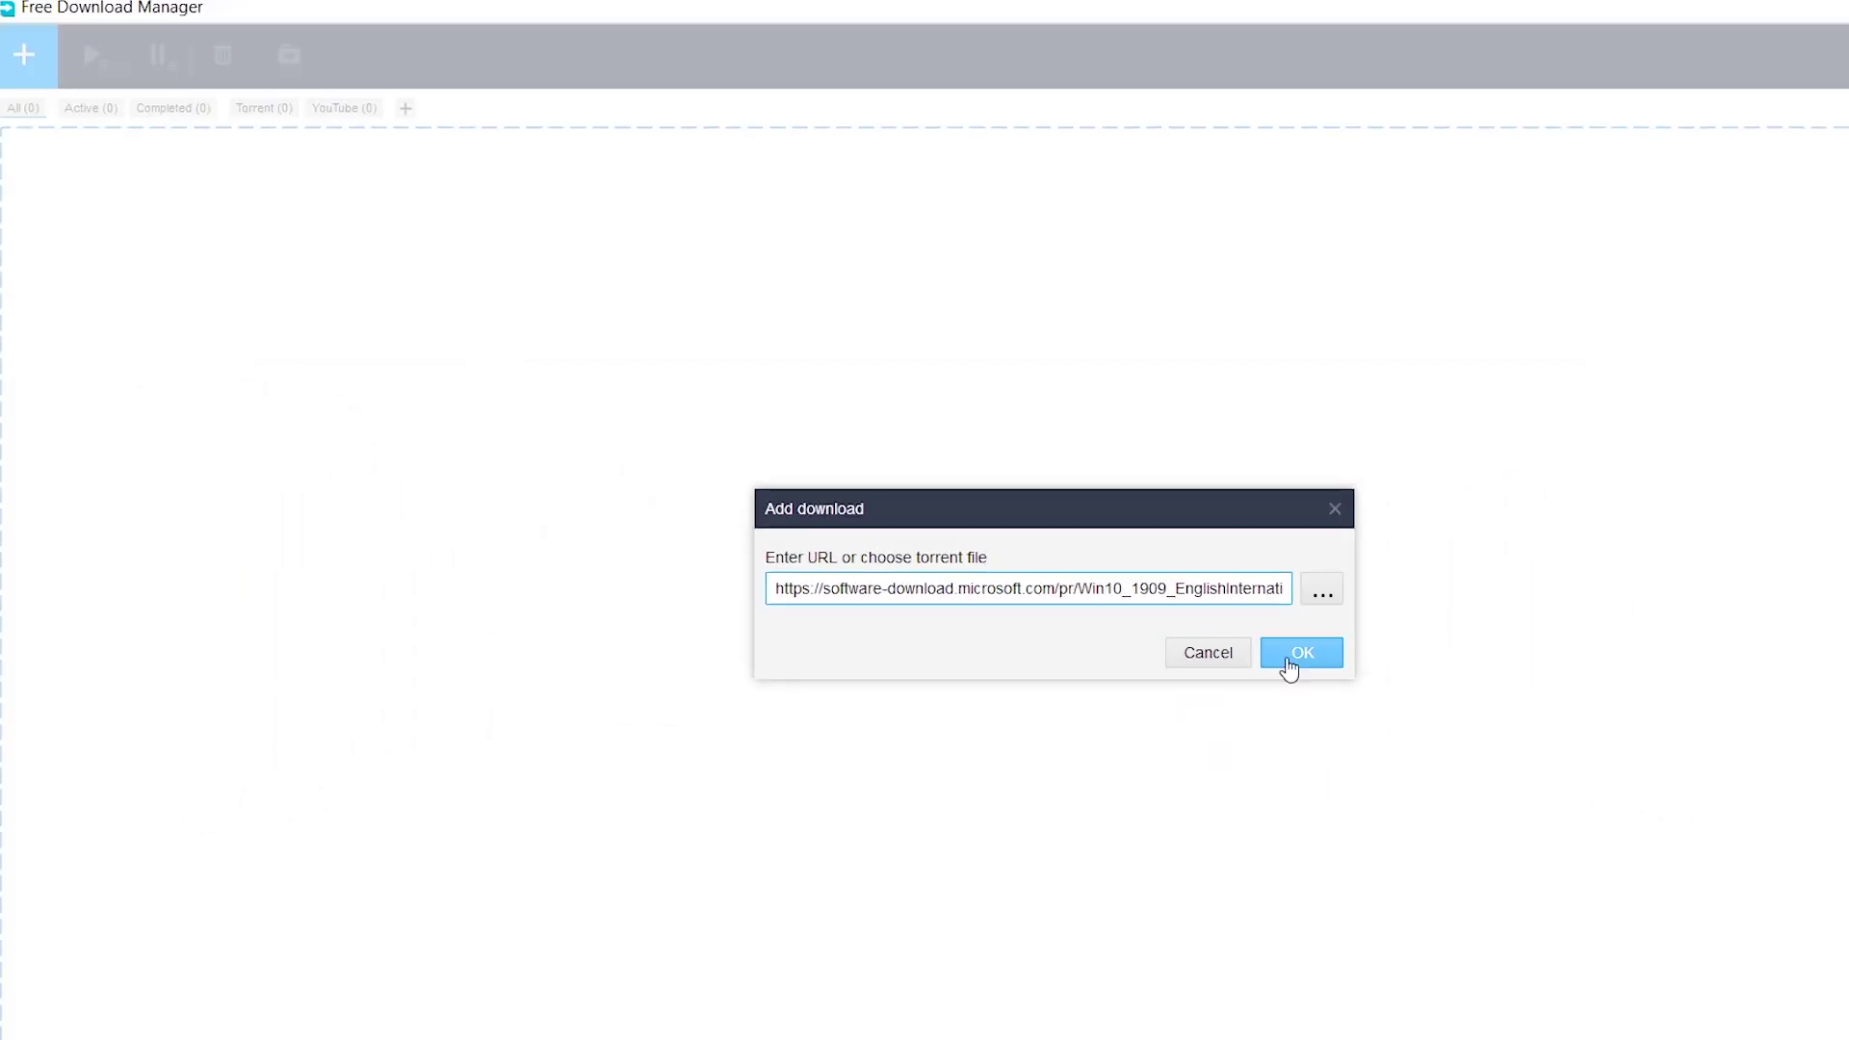
{"action": "left_click", "coordinate": [1288, 660]}
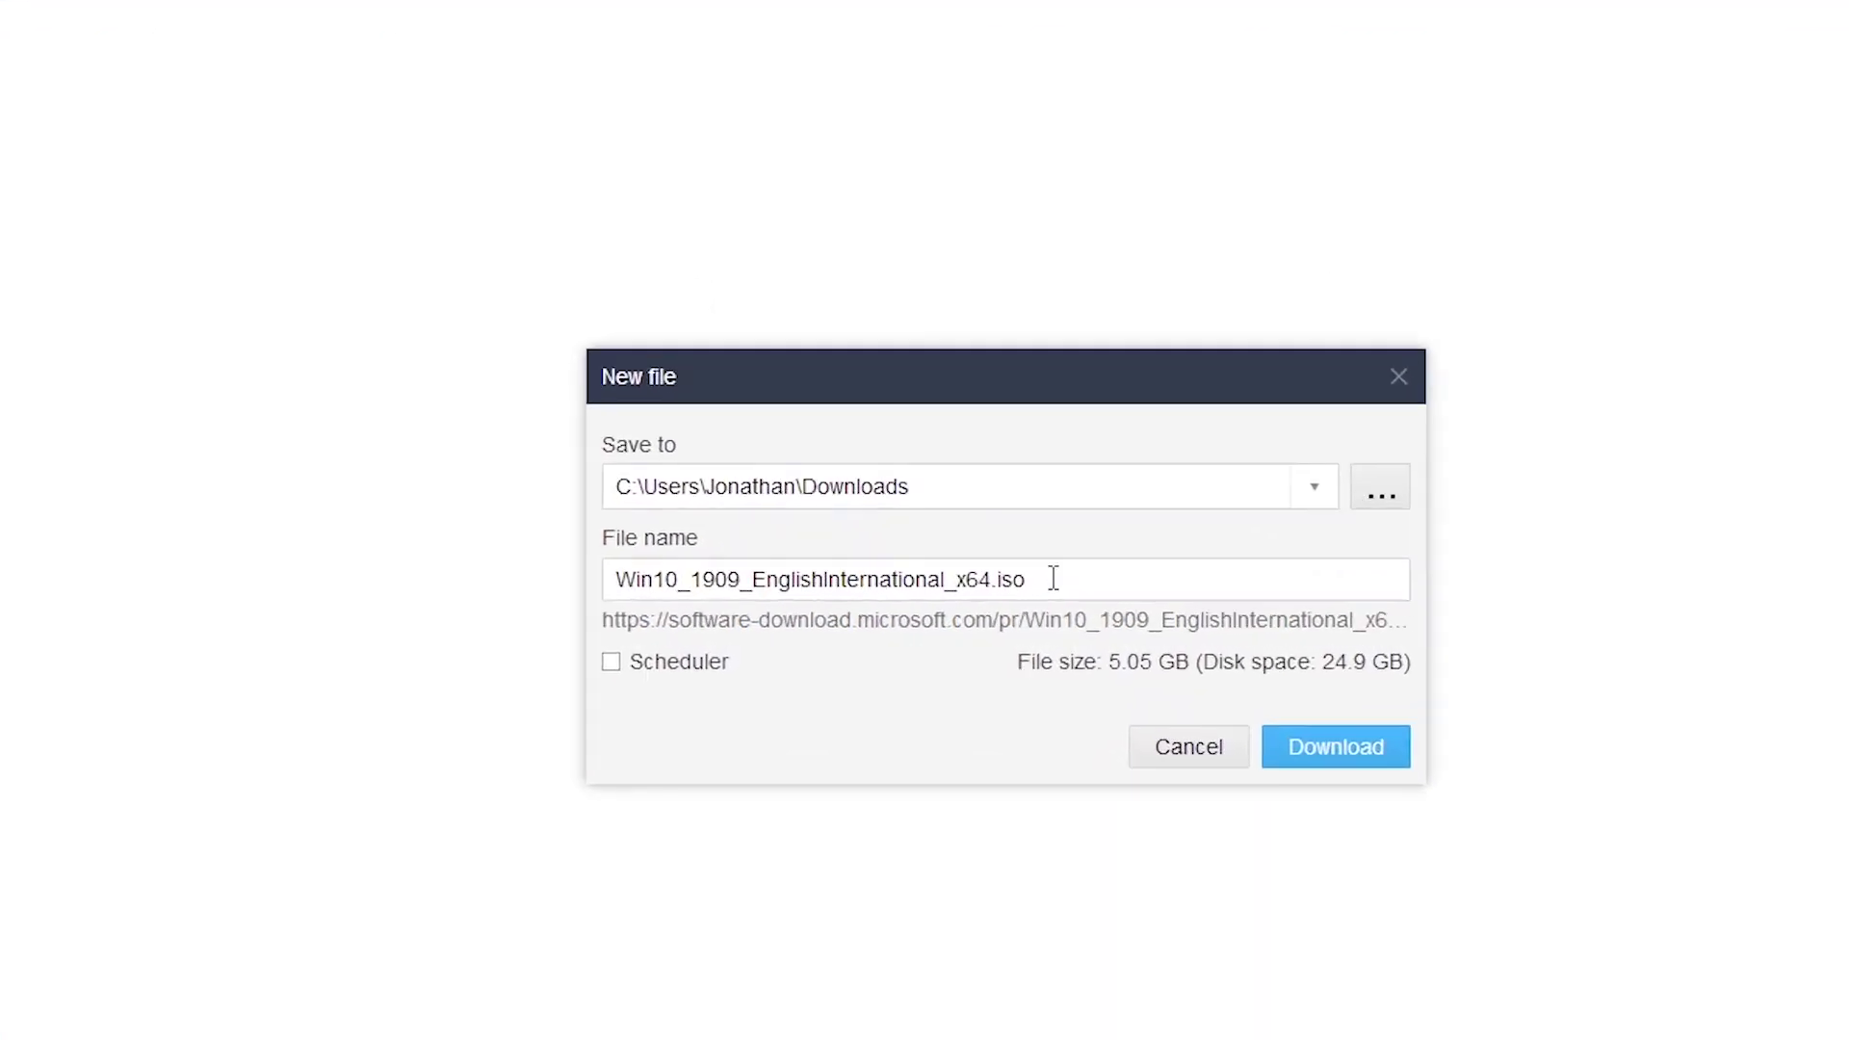
{"action": "left_click_drag", "start_coordinate": [1086, 607], "coordinate": [769, 594]}
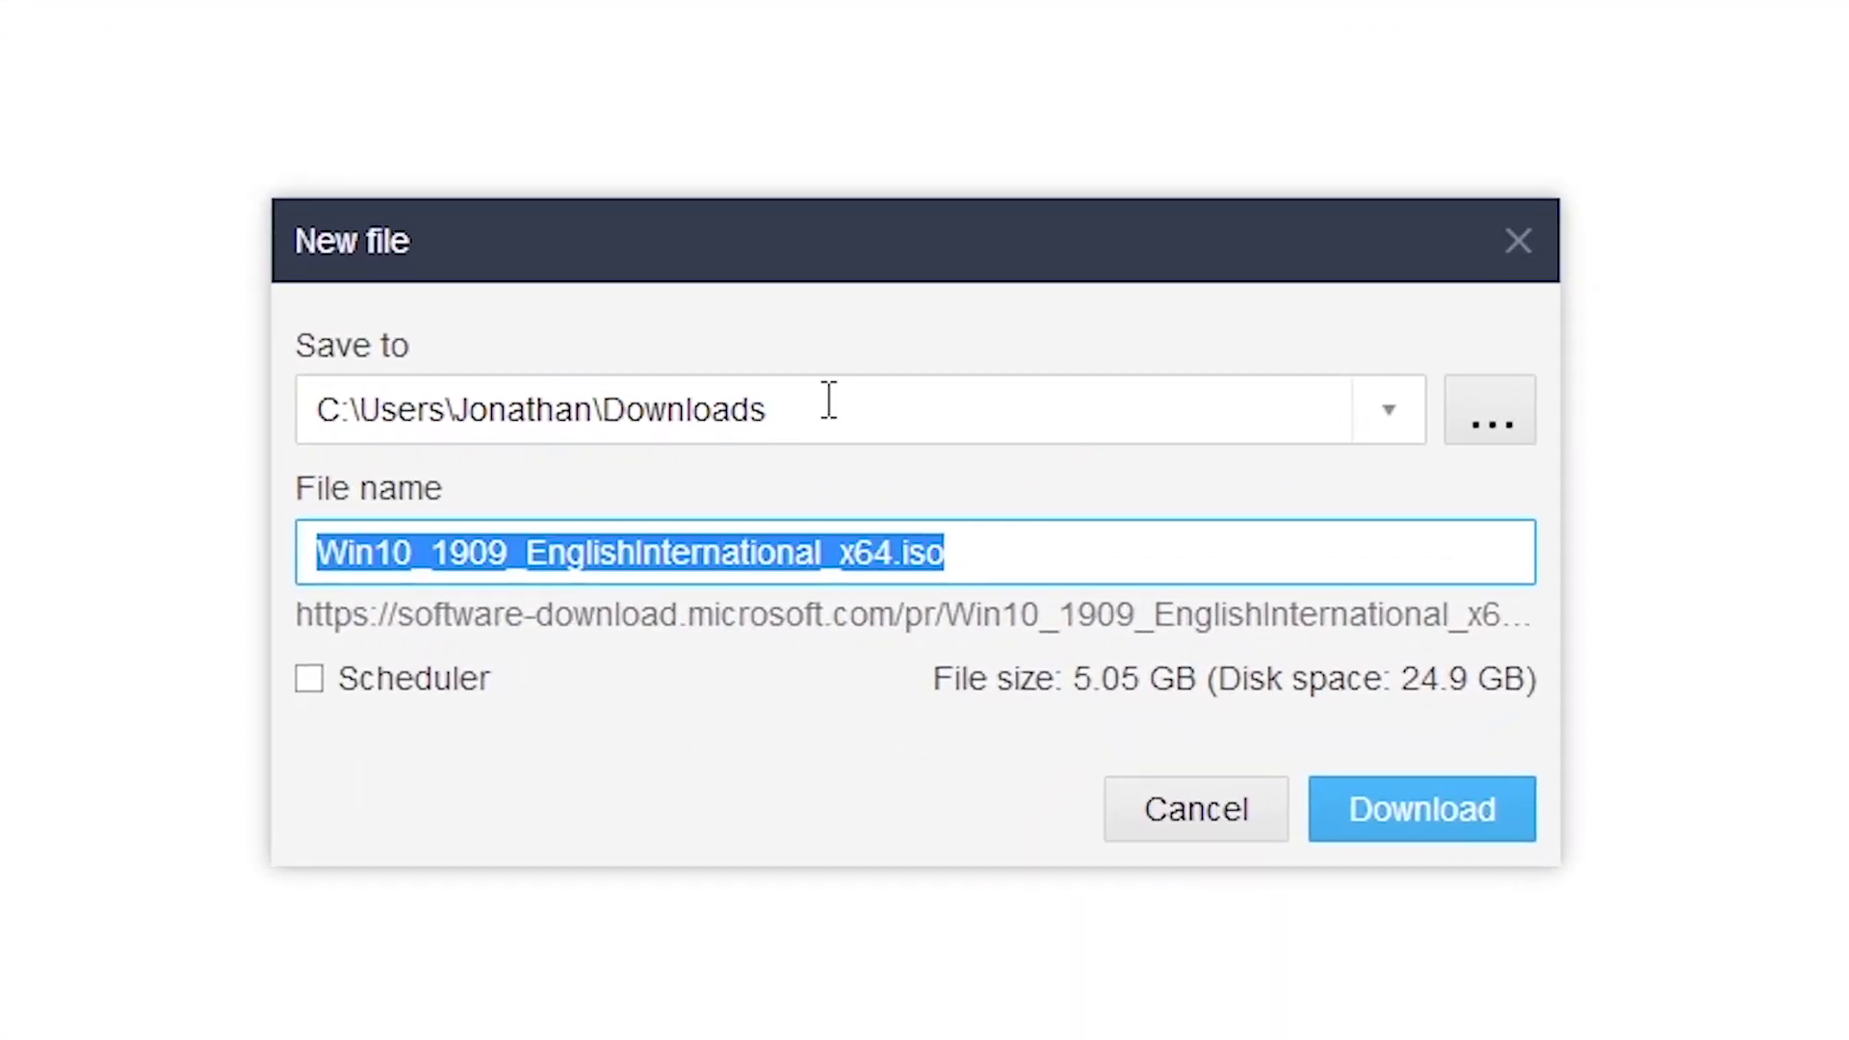
{"action": "left_click", "coordinate": [900, 400]}
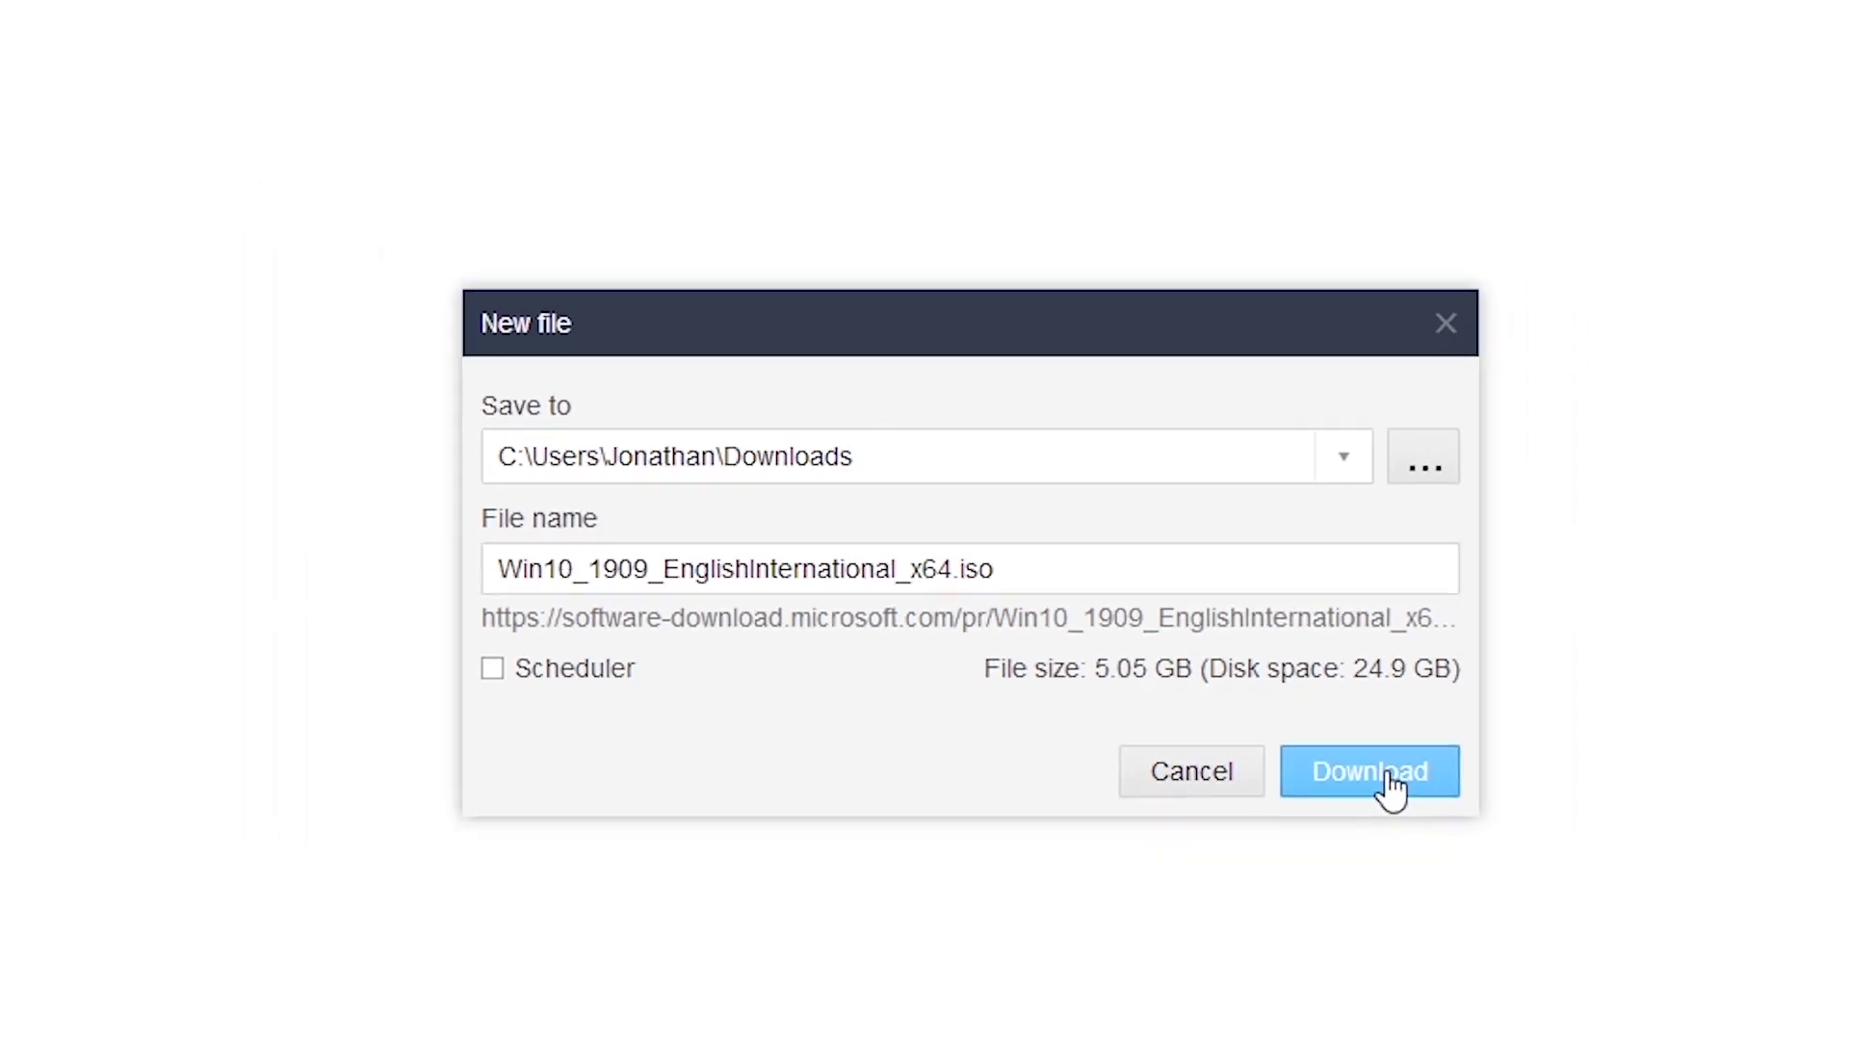
{"action": "left_click", "coordinate": [1441, 819]}
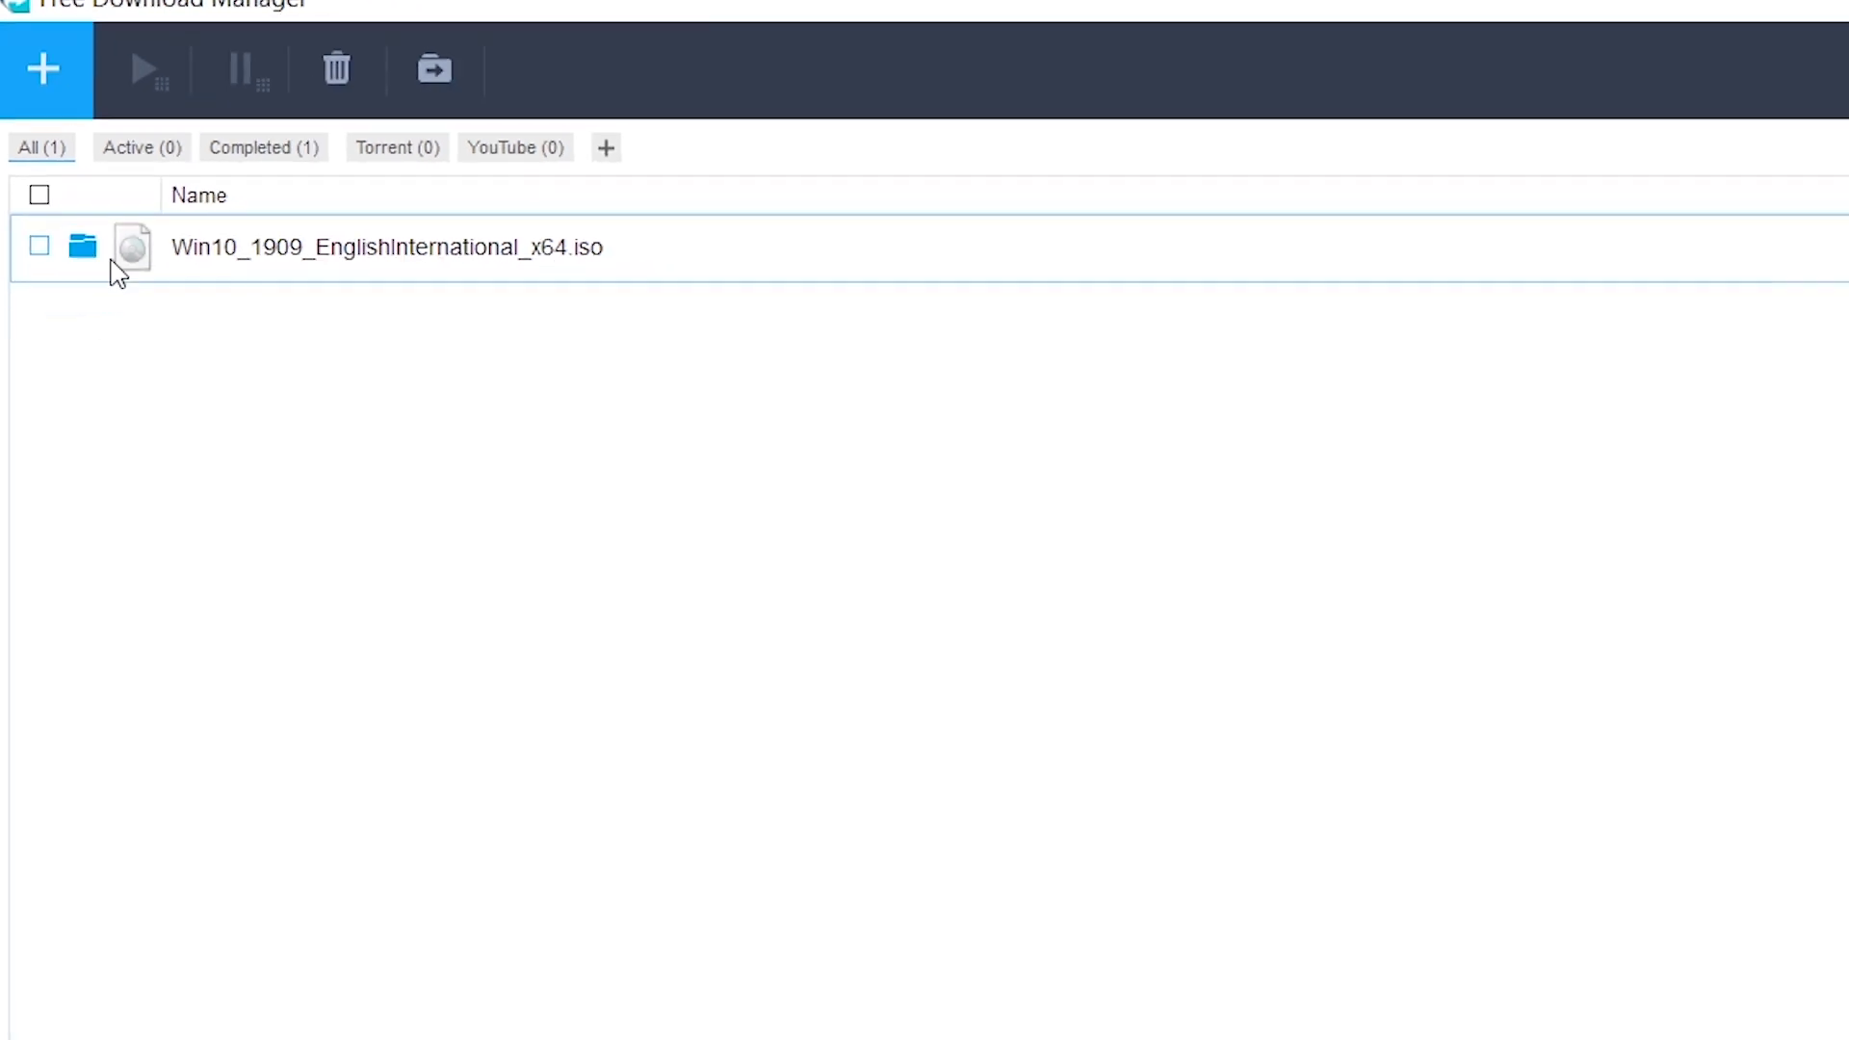
{"action": "left_click", "coordinate": [82, 246]}
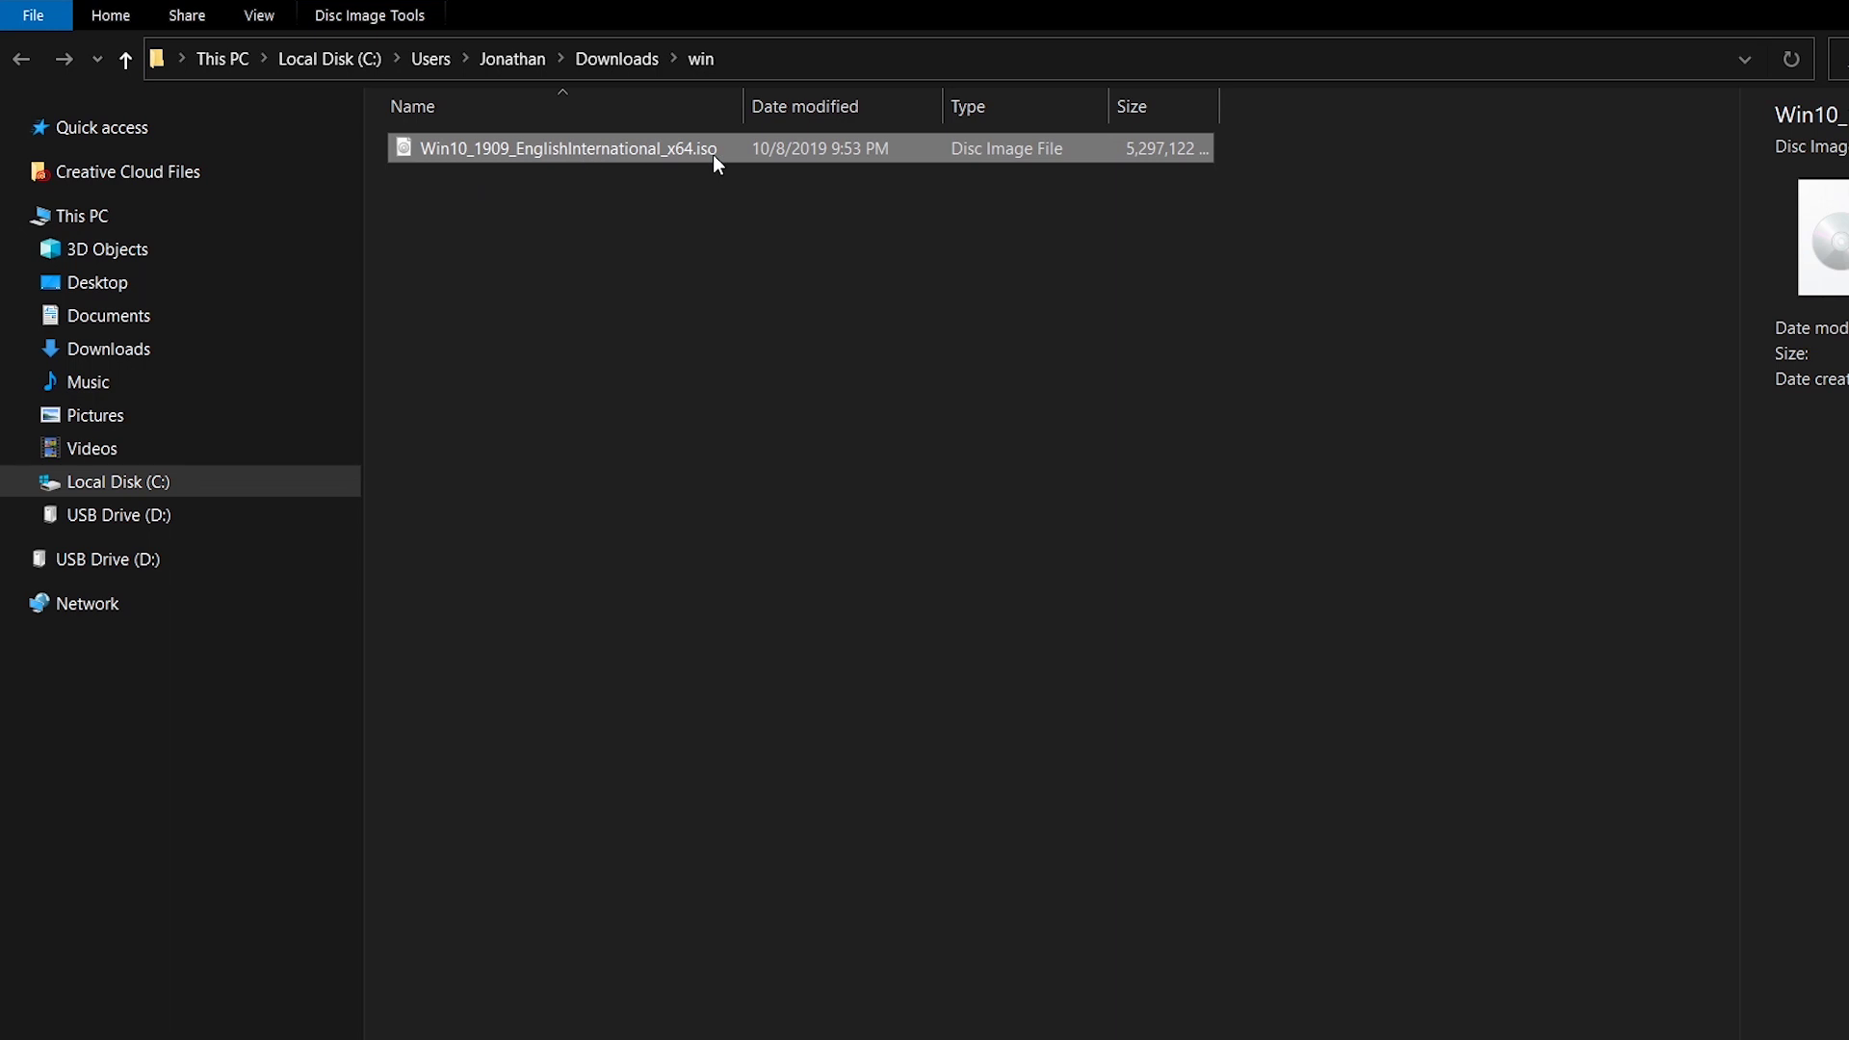
Search Windows for 'rufu' to find rufus-3.1.exe.
{"action": "key", "text": "super"}
{"action": "type", "text": "rufu"}
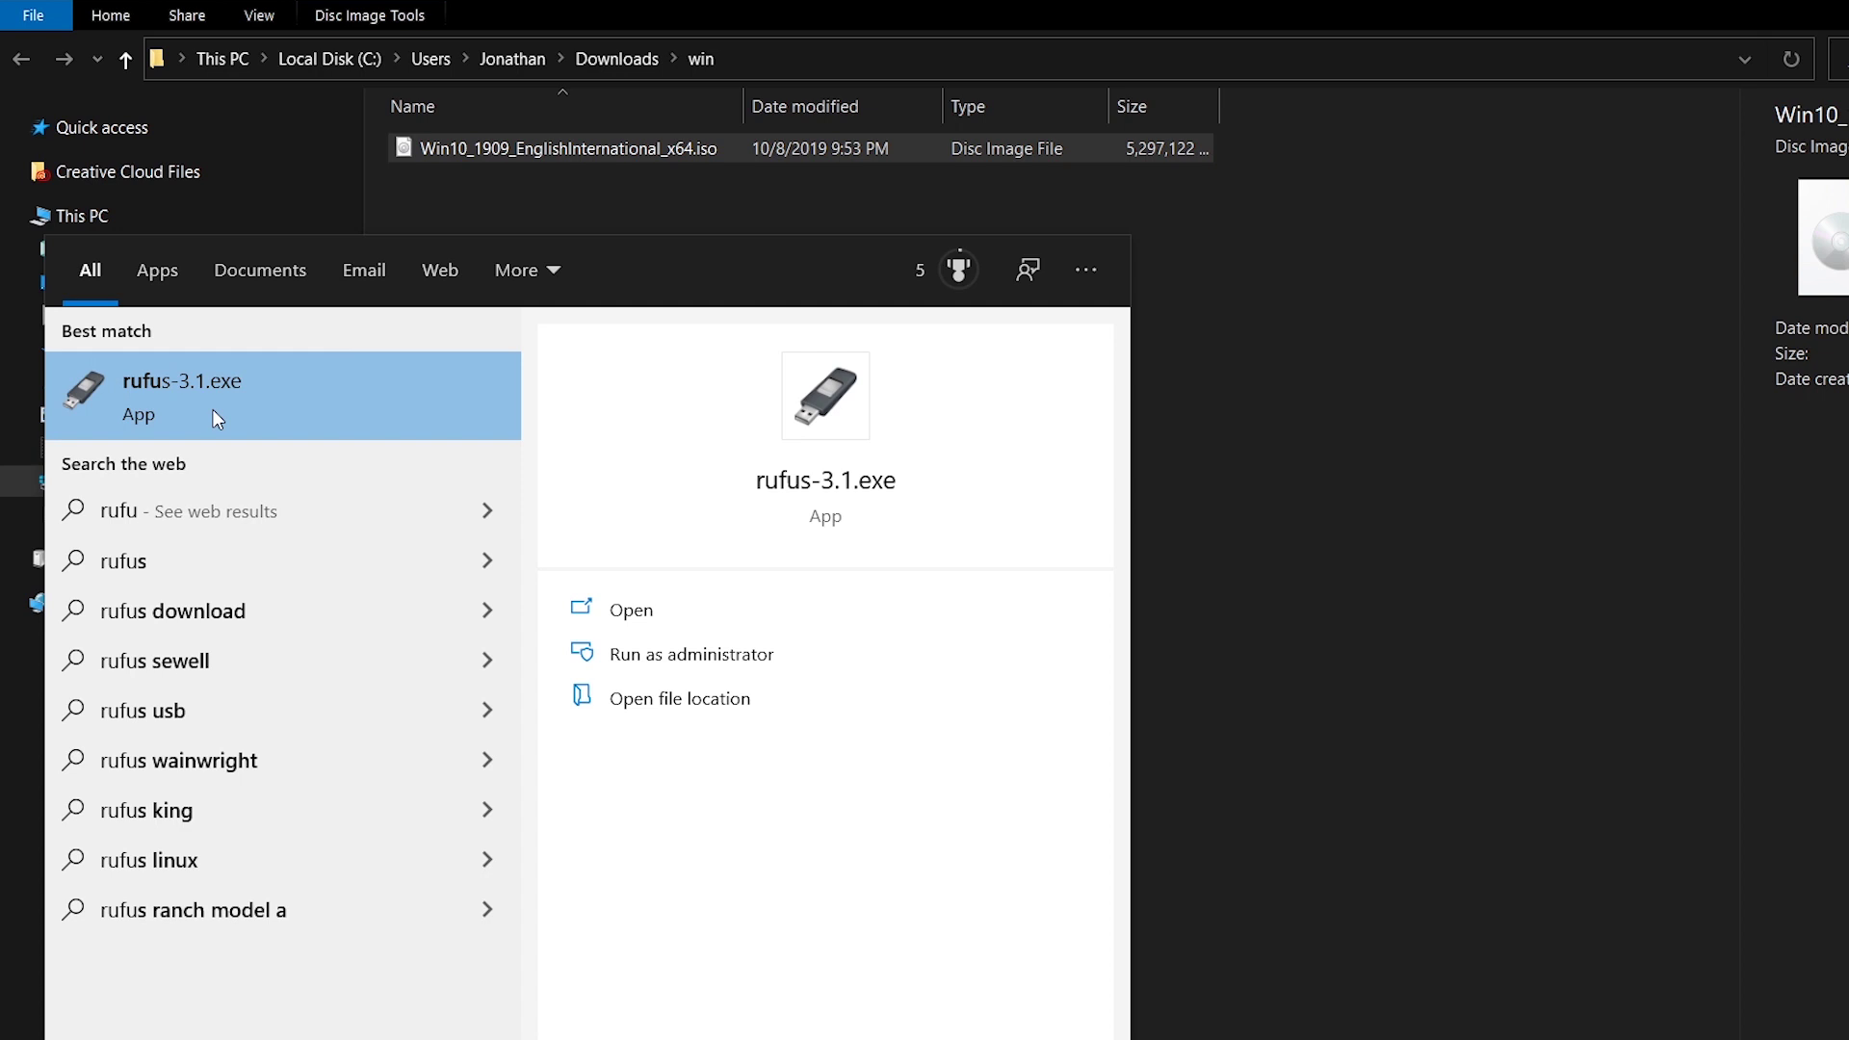
Launch Rufus, keep the 8GB D: drive as target, and load the Win10_1909 ISO.
{"action": "left_click", "coordinate": [218, 419]}
{"action": "left_click", "coordinate": [1243, 202]}
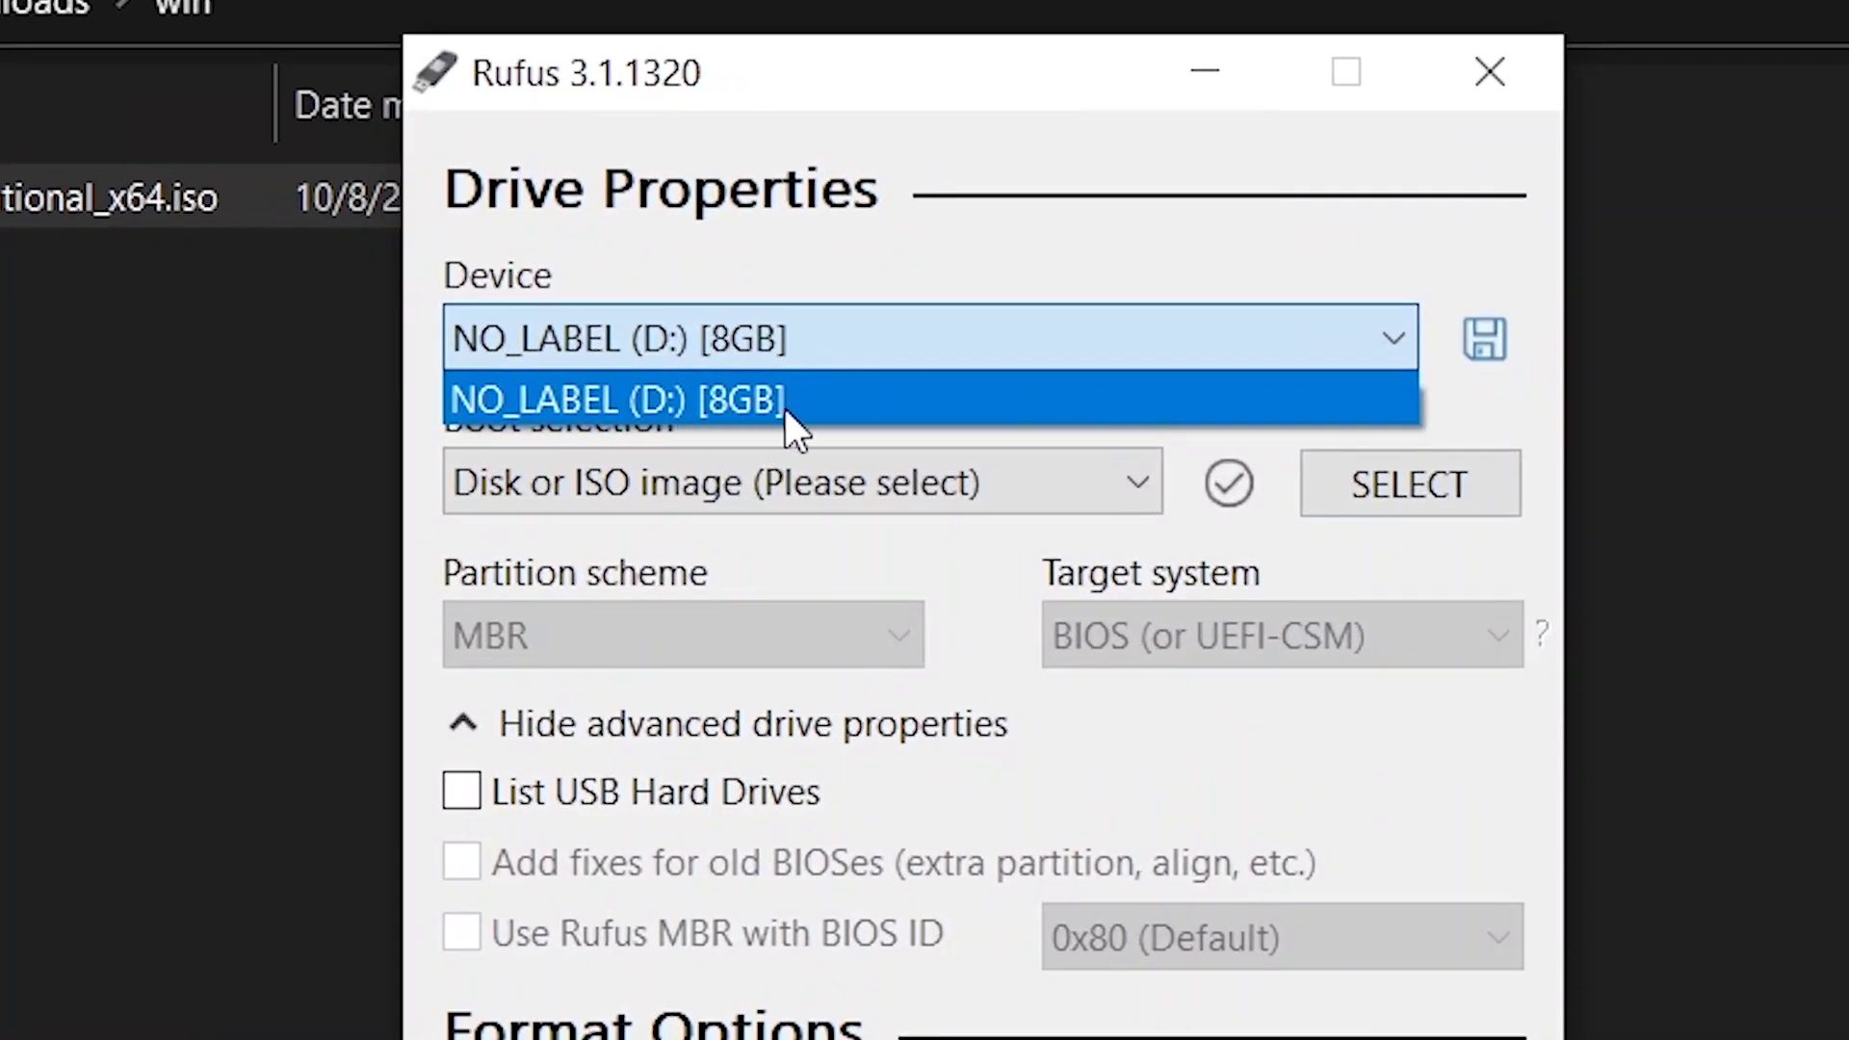
{"action": "left_click", "coordinate": [784, 409]}
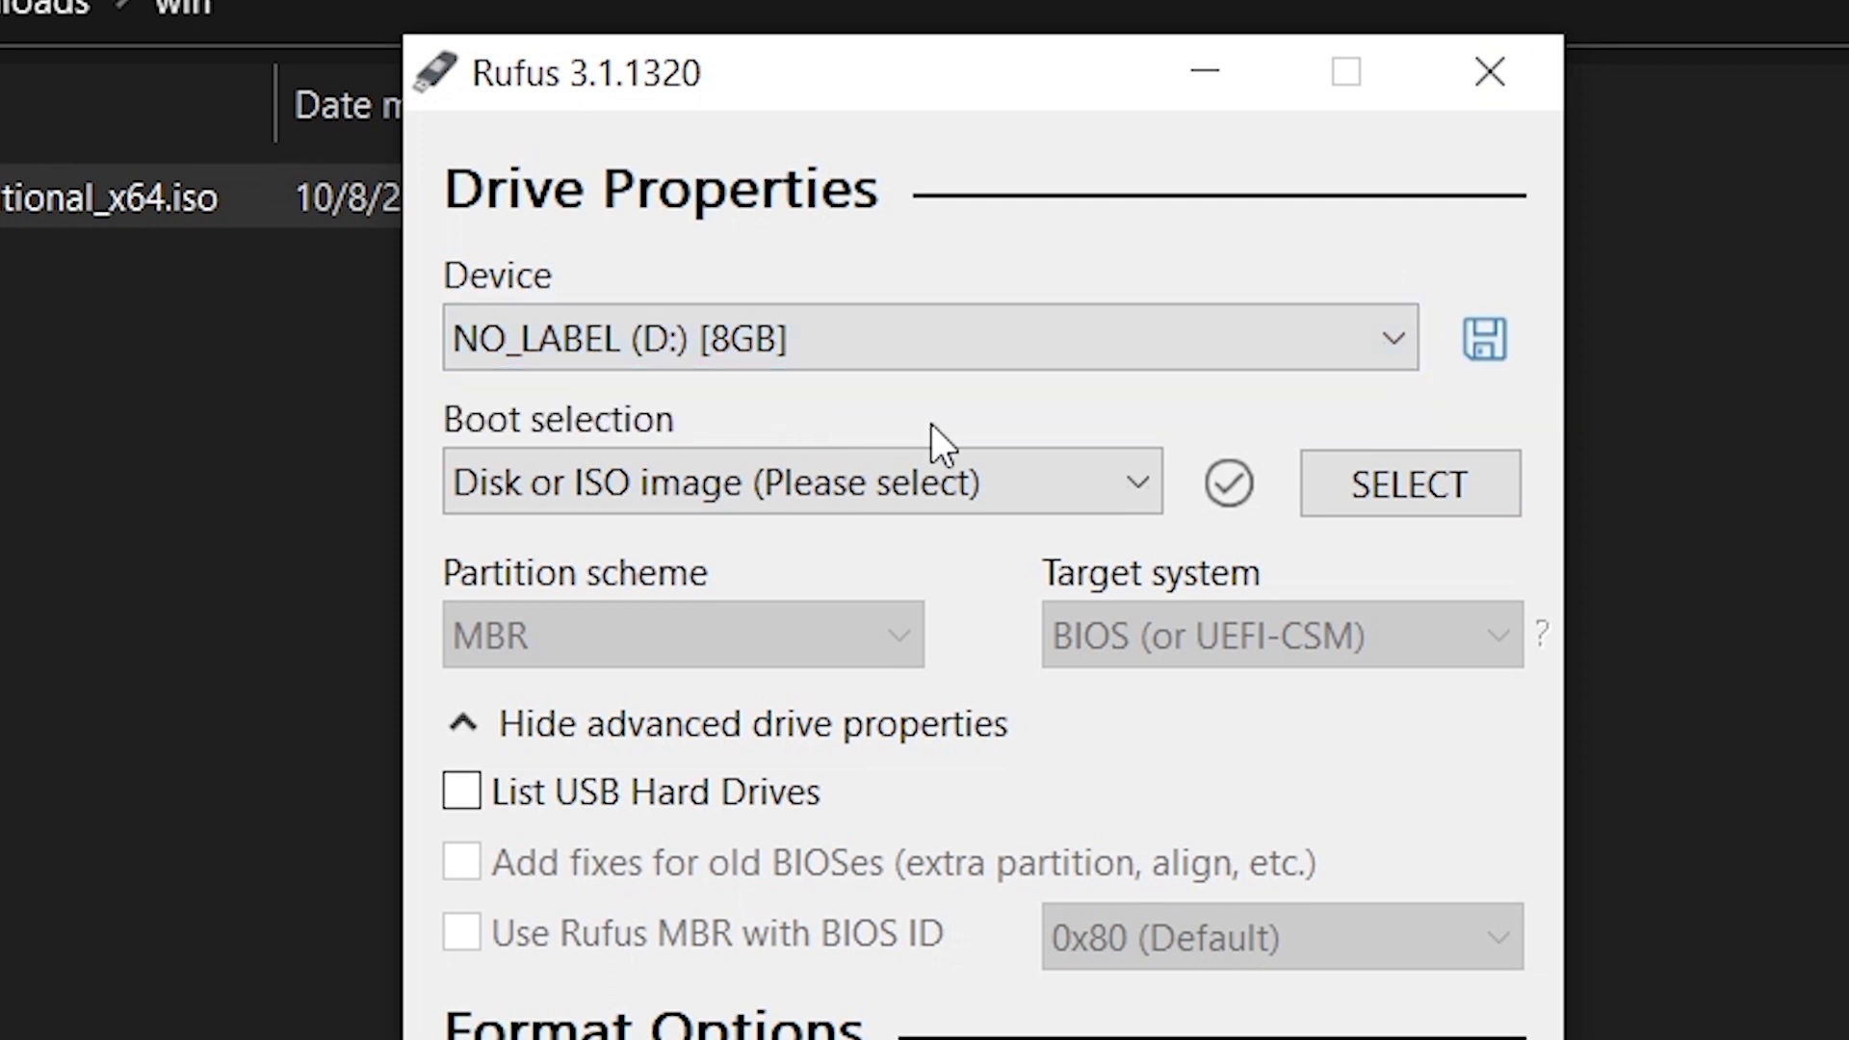
{"action": "left_click", "coordinate": [1396, 483]}
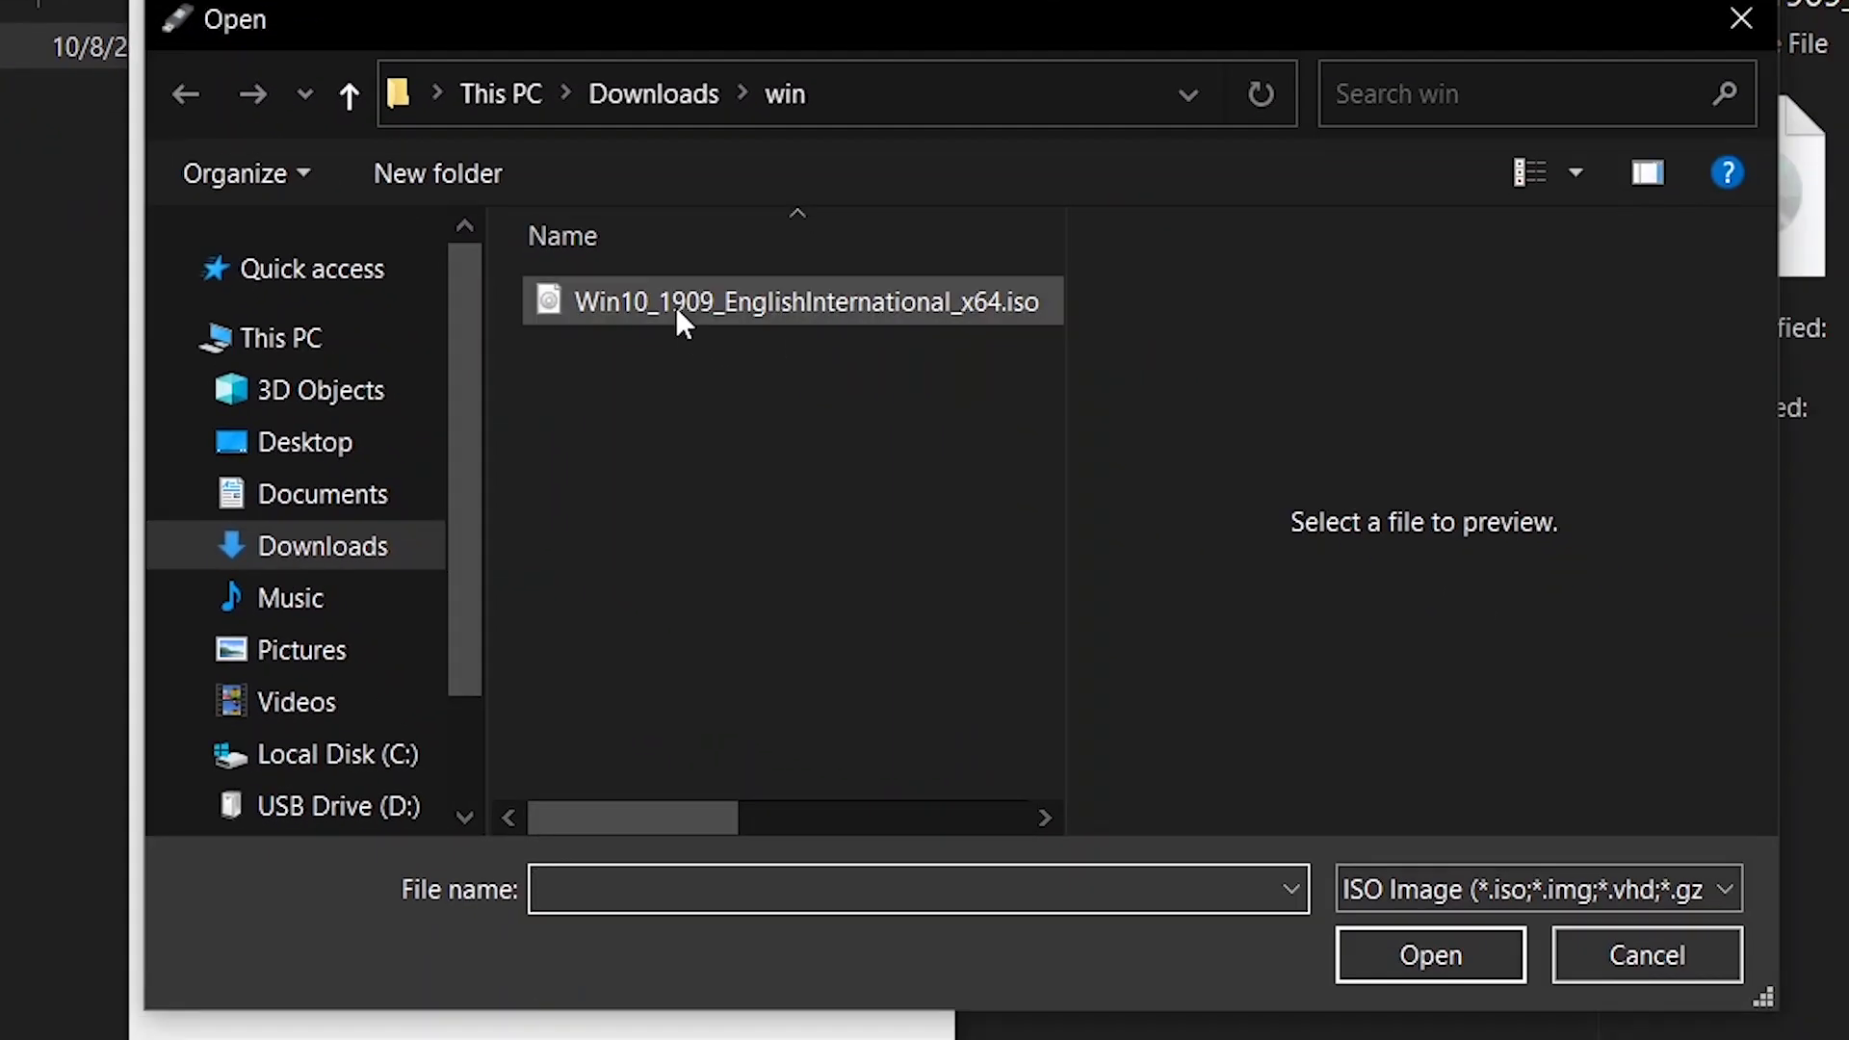
{"action": "left_click", "coordinate": [676, 304]}
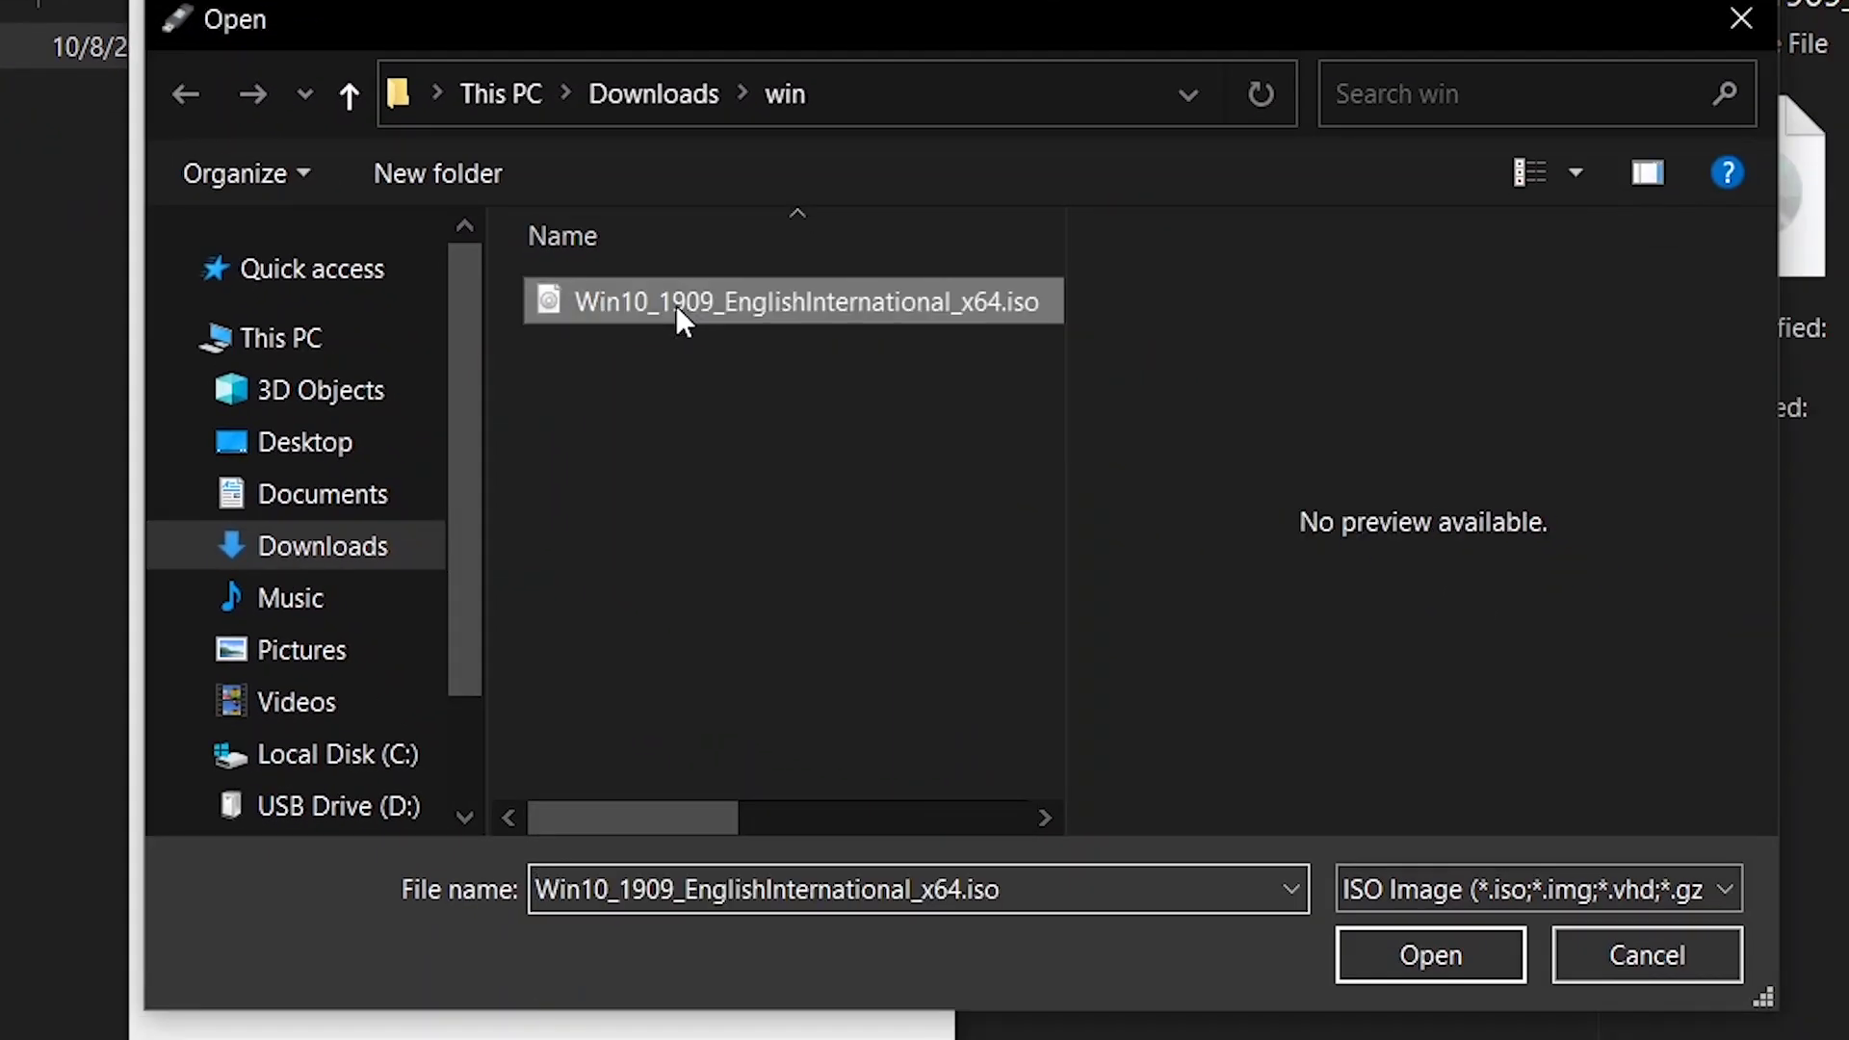
{"action": "left_click", "coordinate": [1430, 956]}
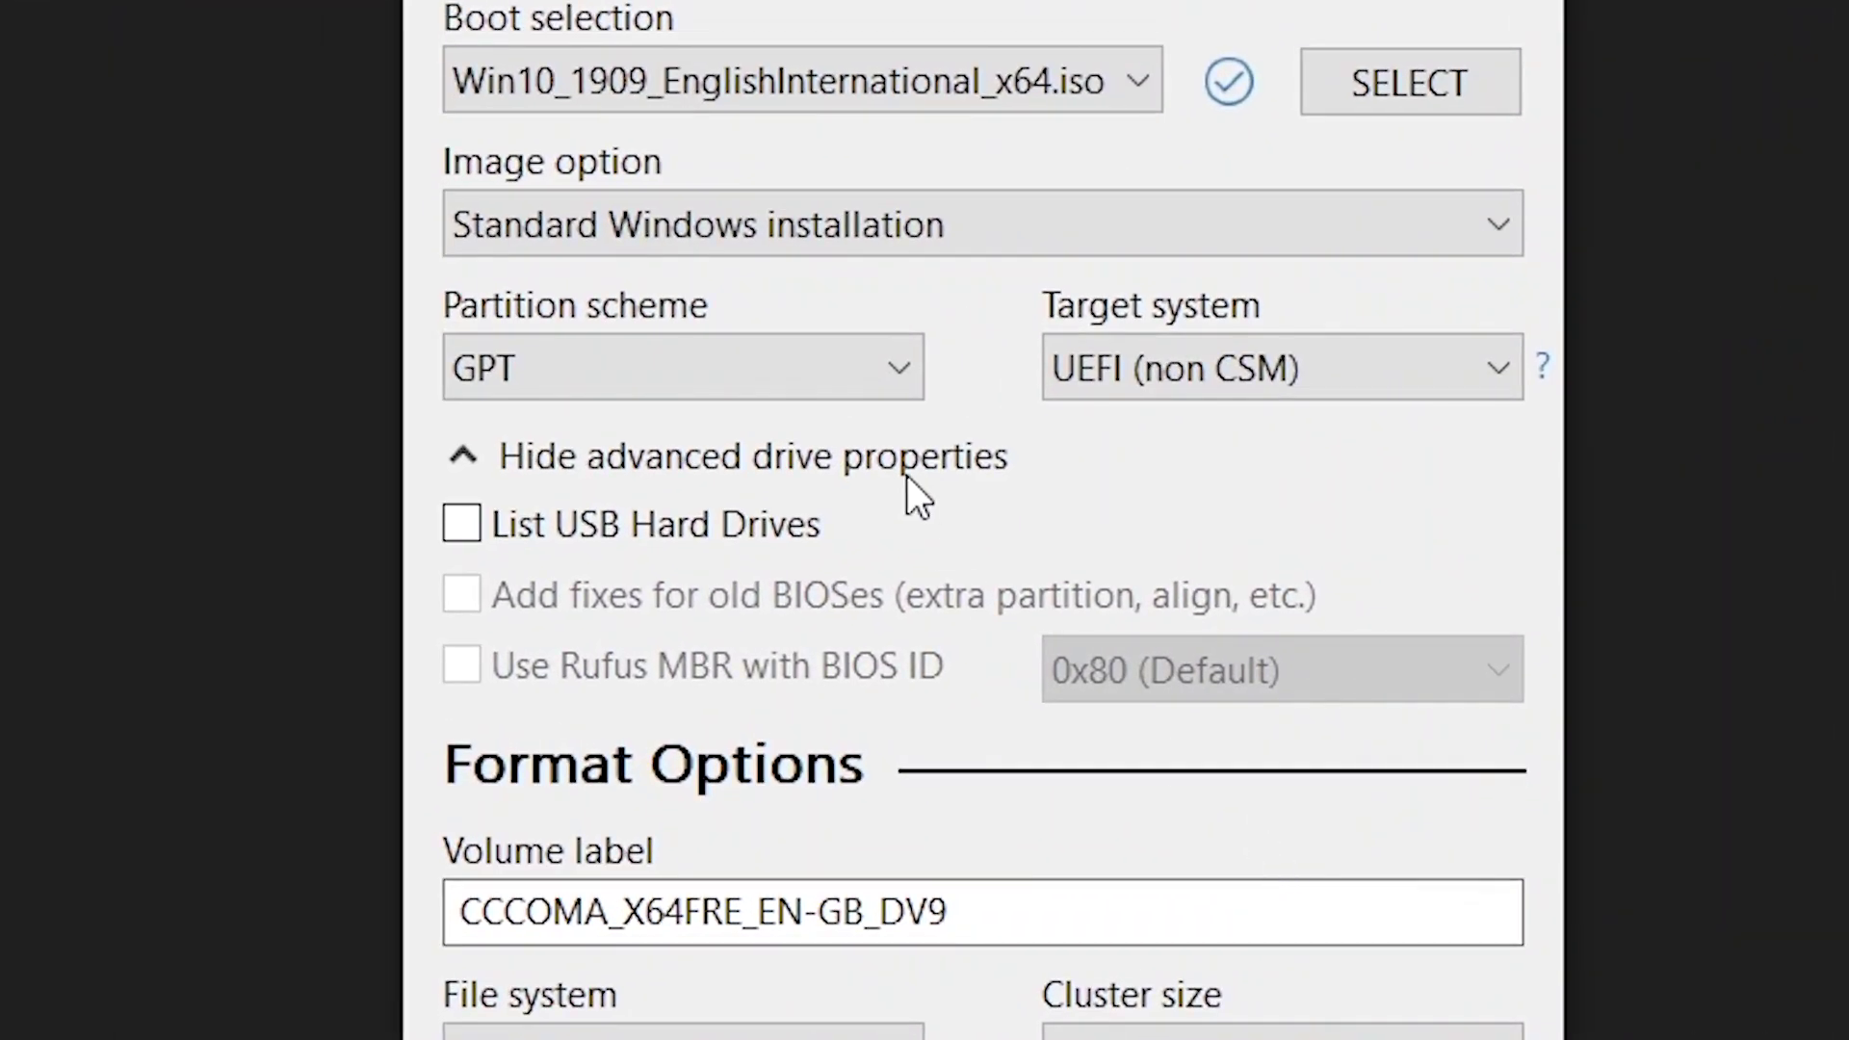
Set MBR partitioning and volume label WIN10_1909, then start the write.
{"action": "left_click", "coordinate": [900, 358]}
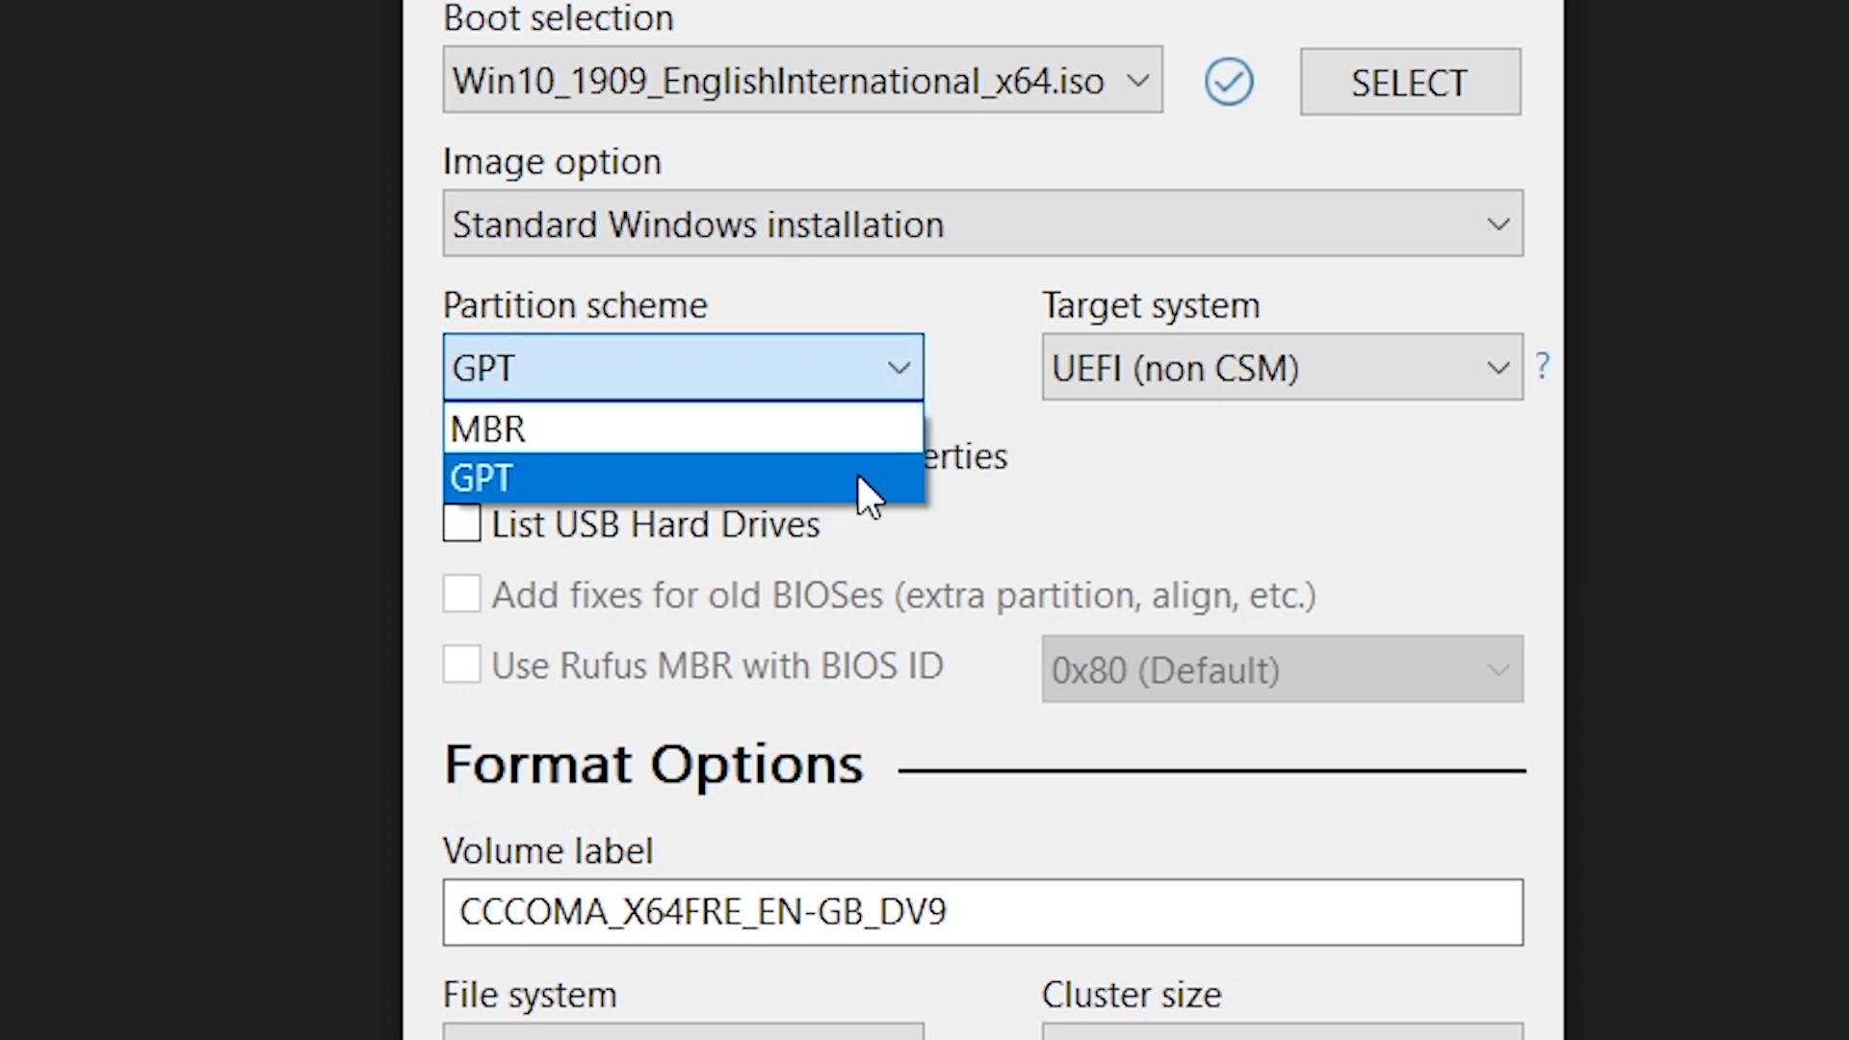
{"action": "left_click", "coordinate": [819, 428]}
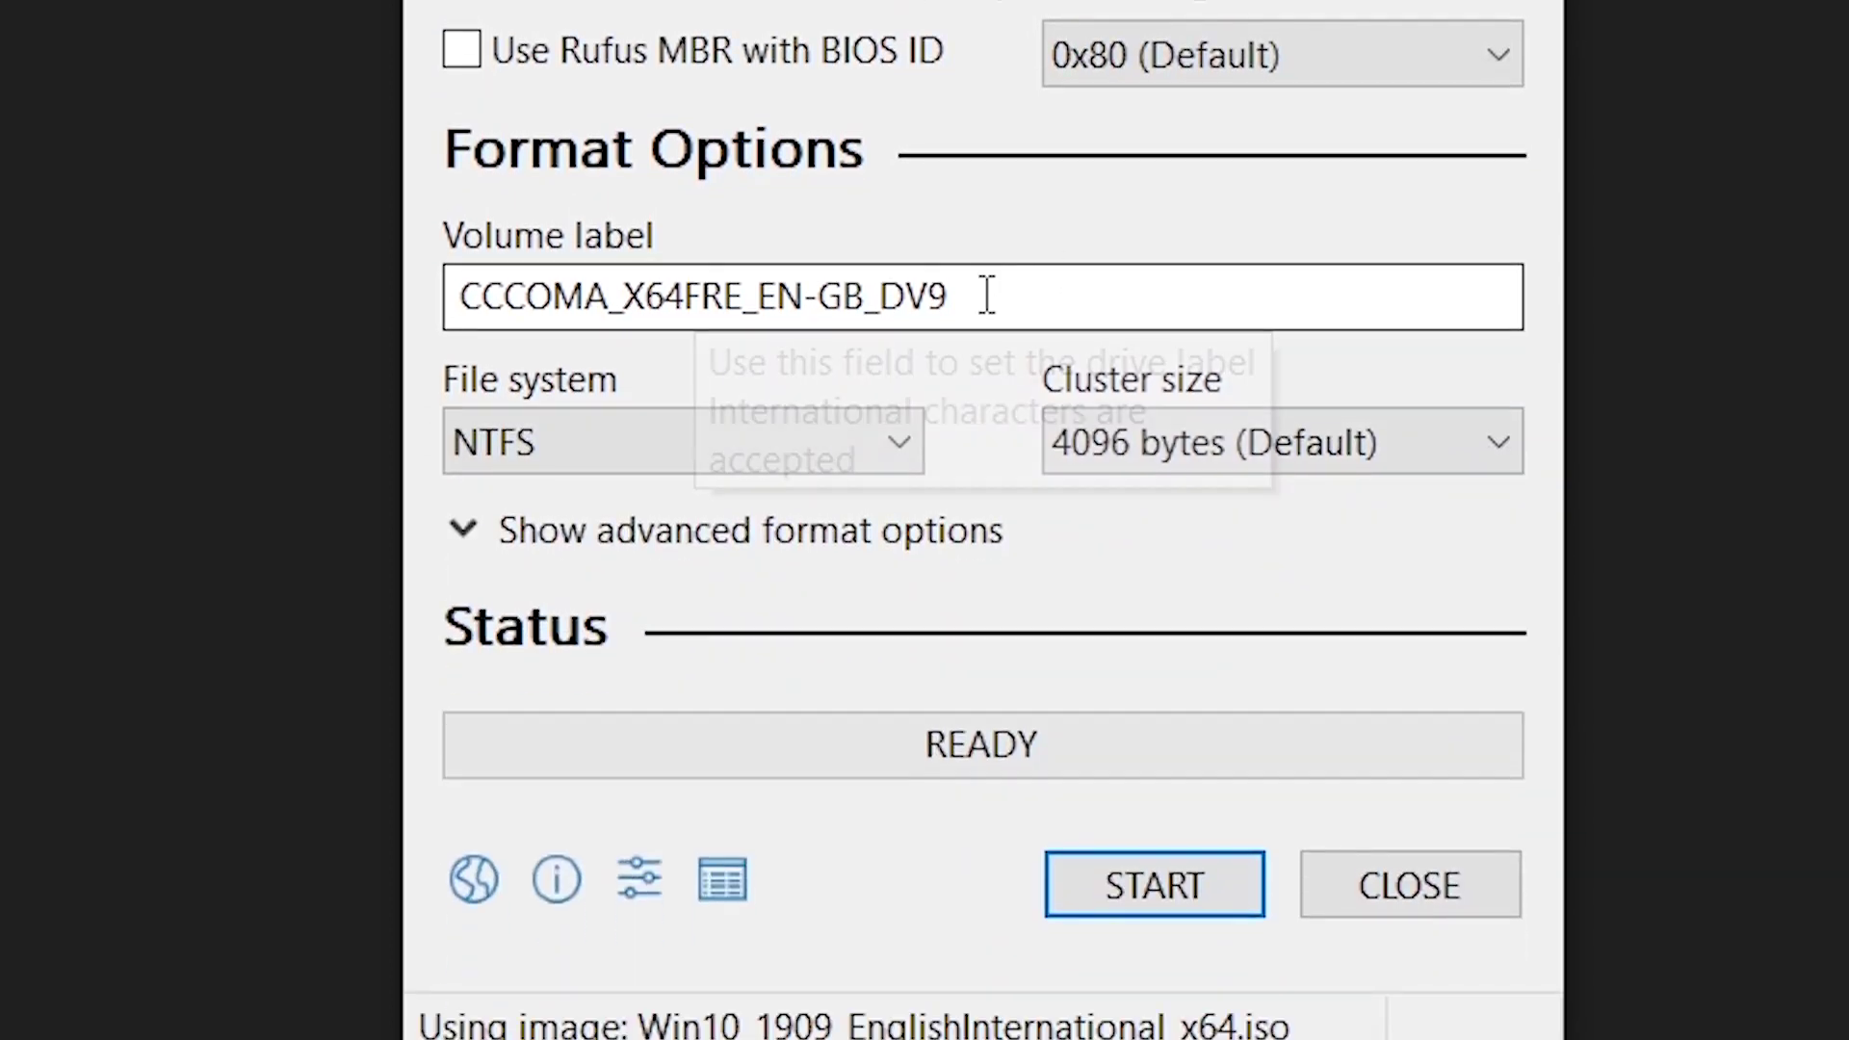
{"action": "double_click", "coordinate": [982, 289]}
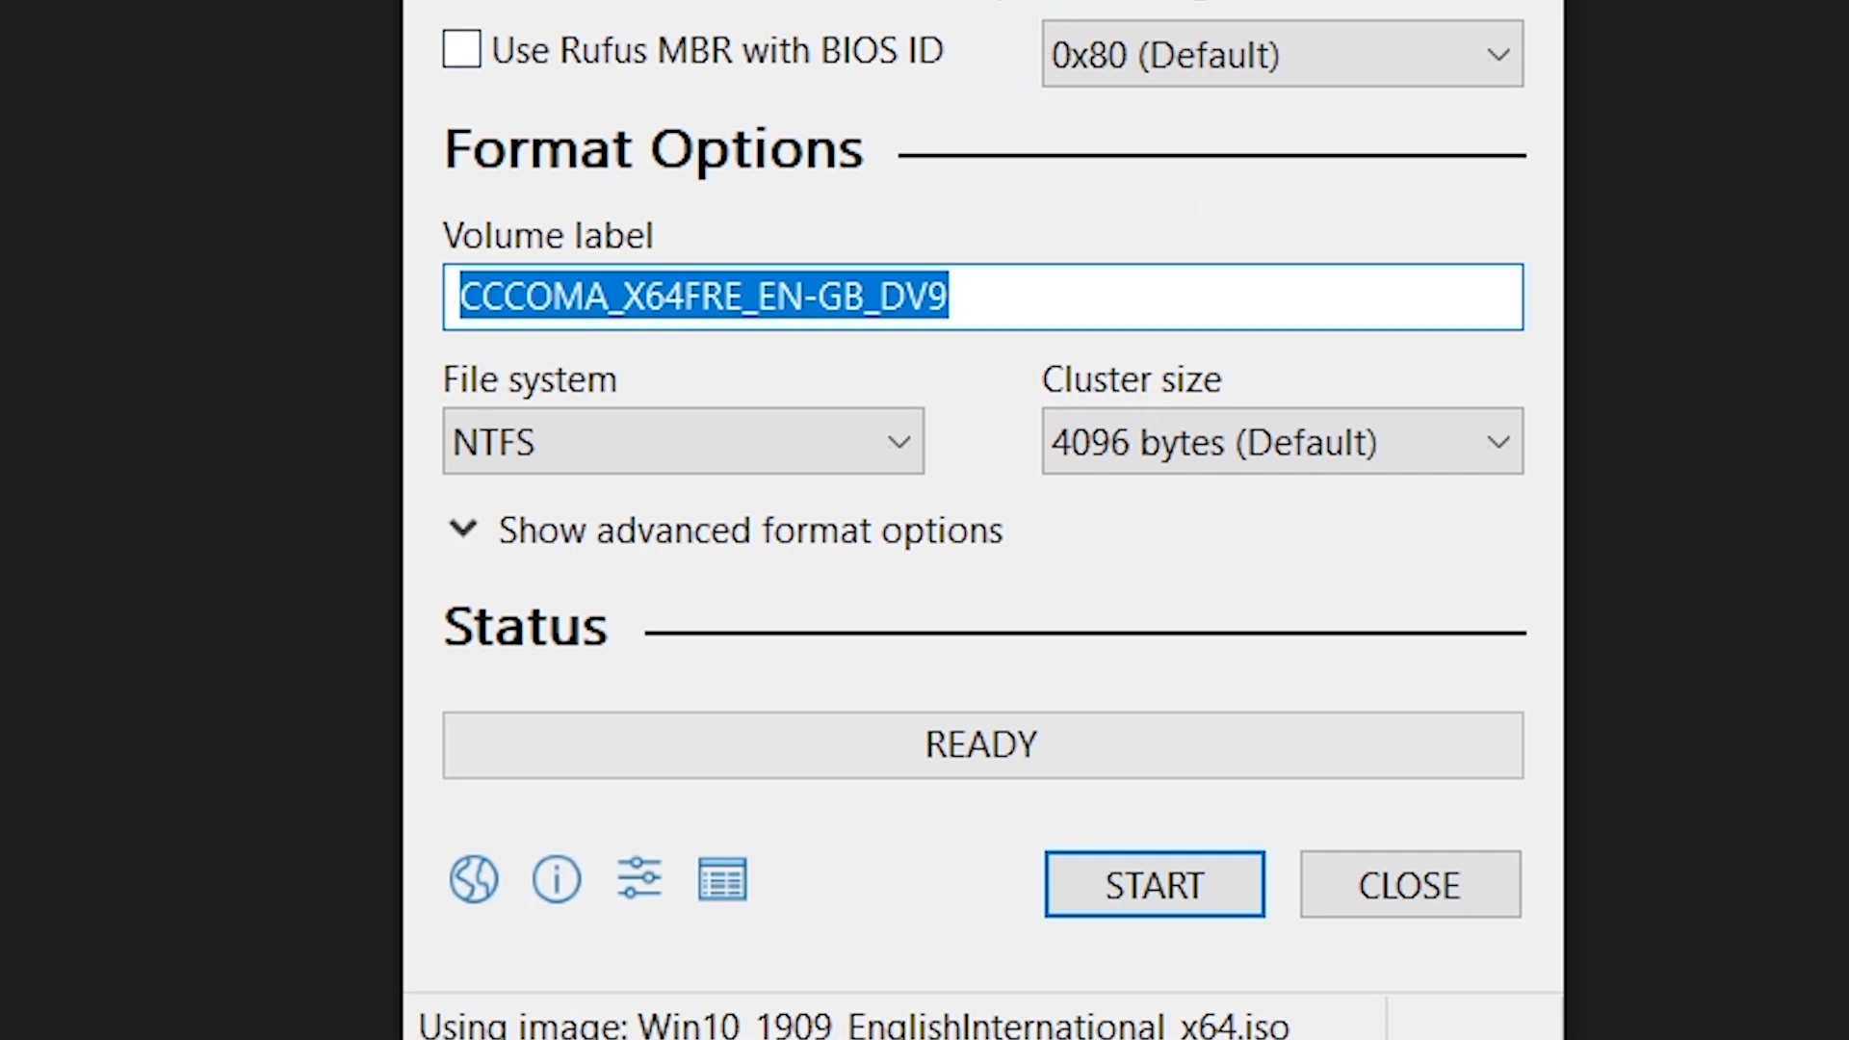
{"action": "type", "text": "WIN10"}
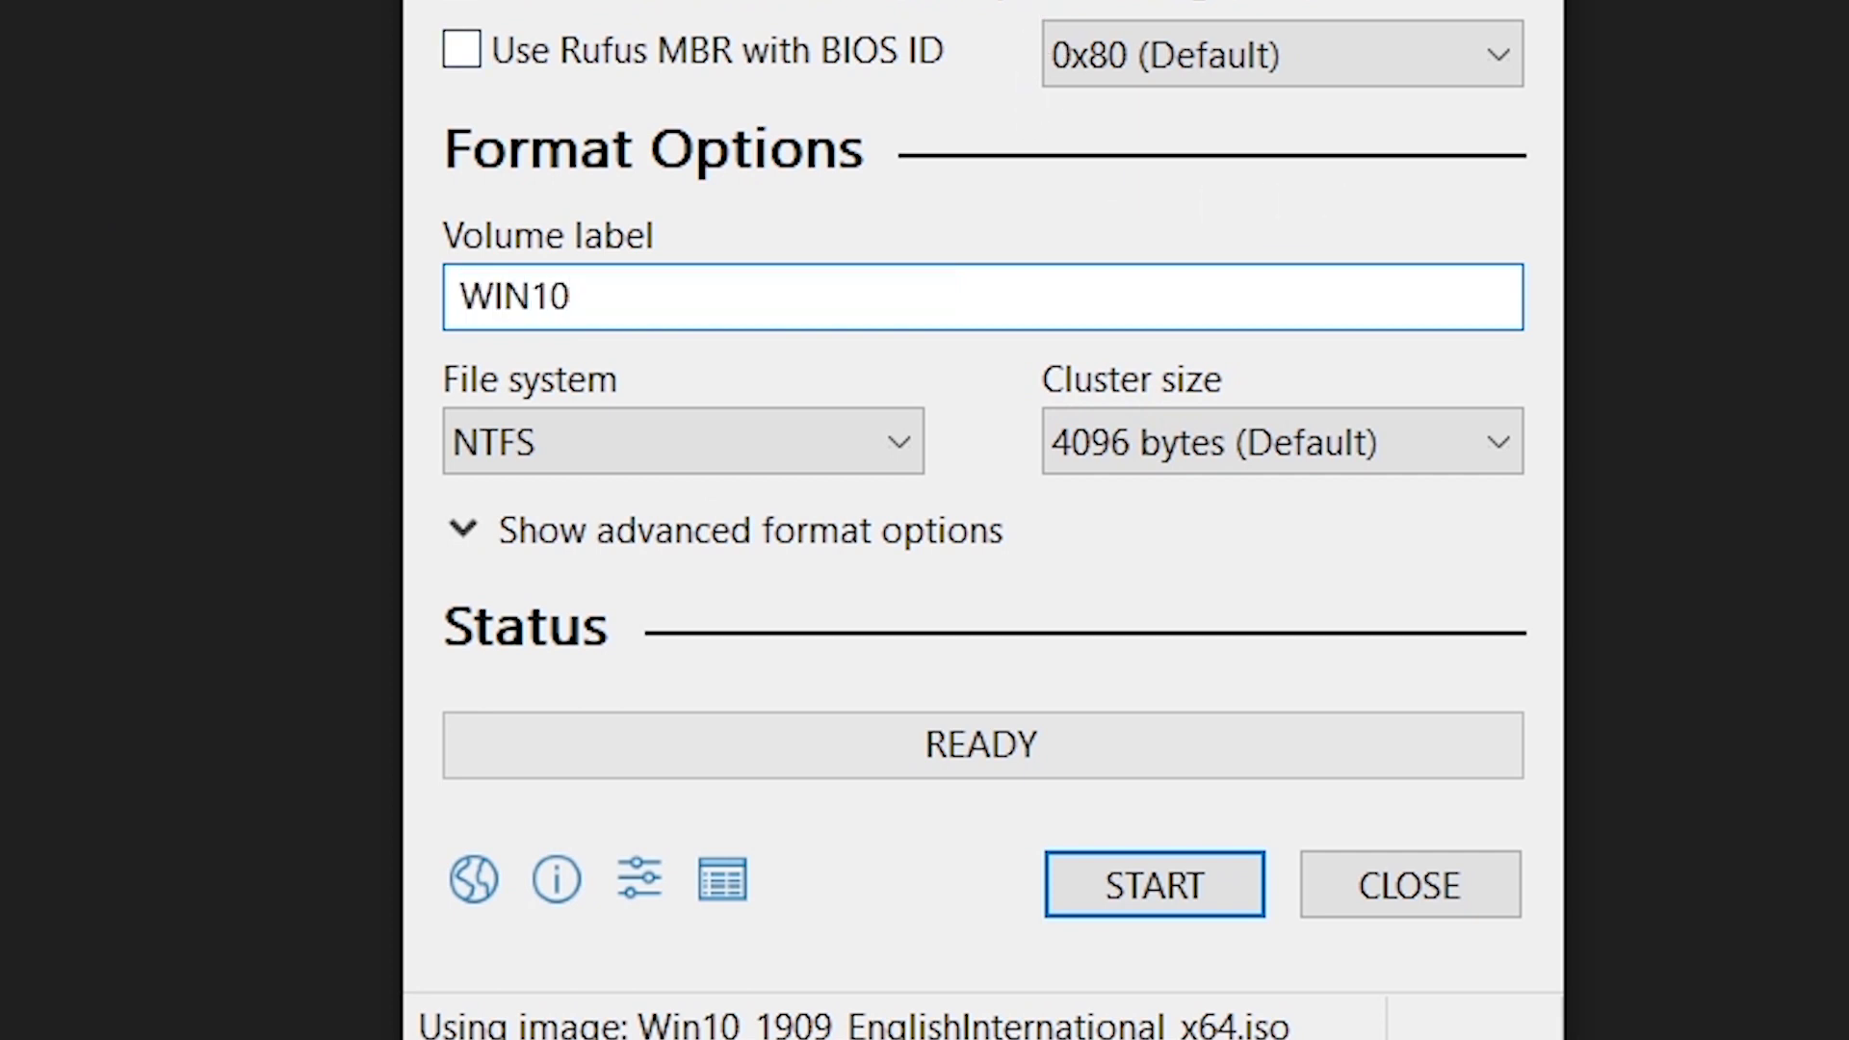
{"action": "type", "text": "_1909"}
{"action": "left_click", "coordinate": [1151, 884]}
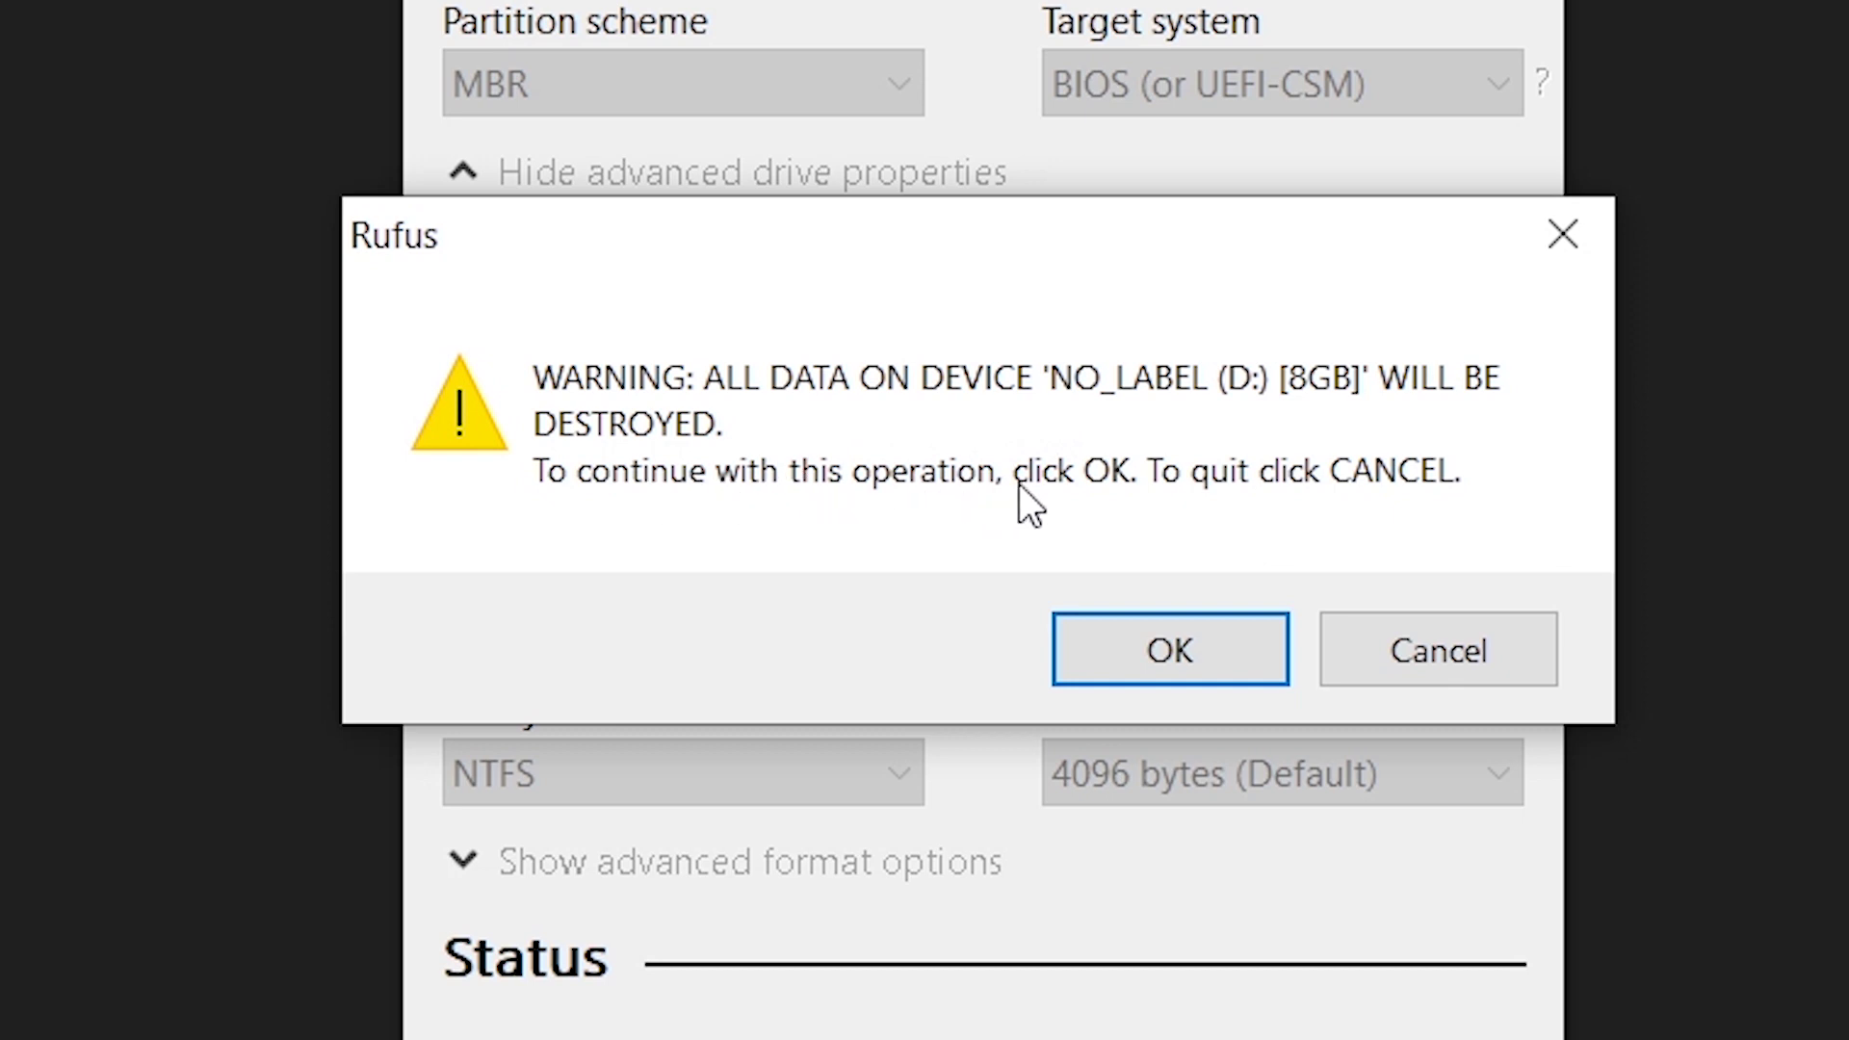
Accept erasing the D: drive, let the write finish, and close Rufus.
{"action": "left_click", "coordinate": [1153, 669]}
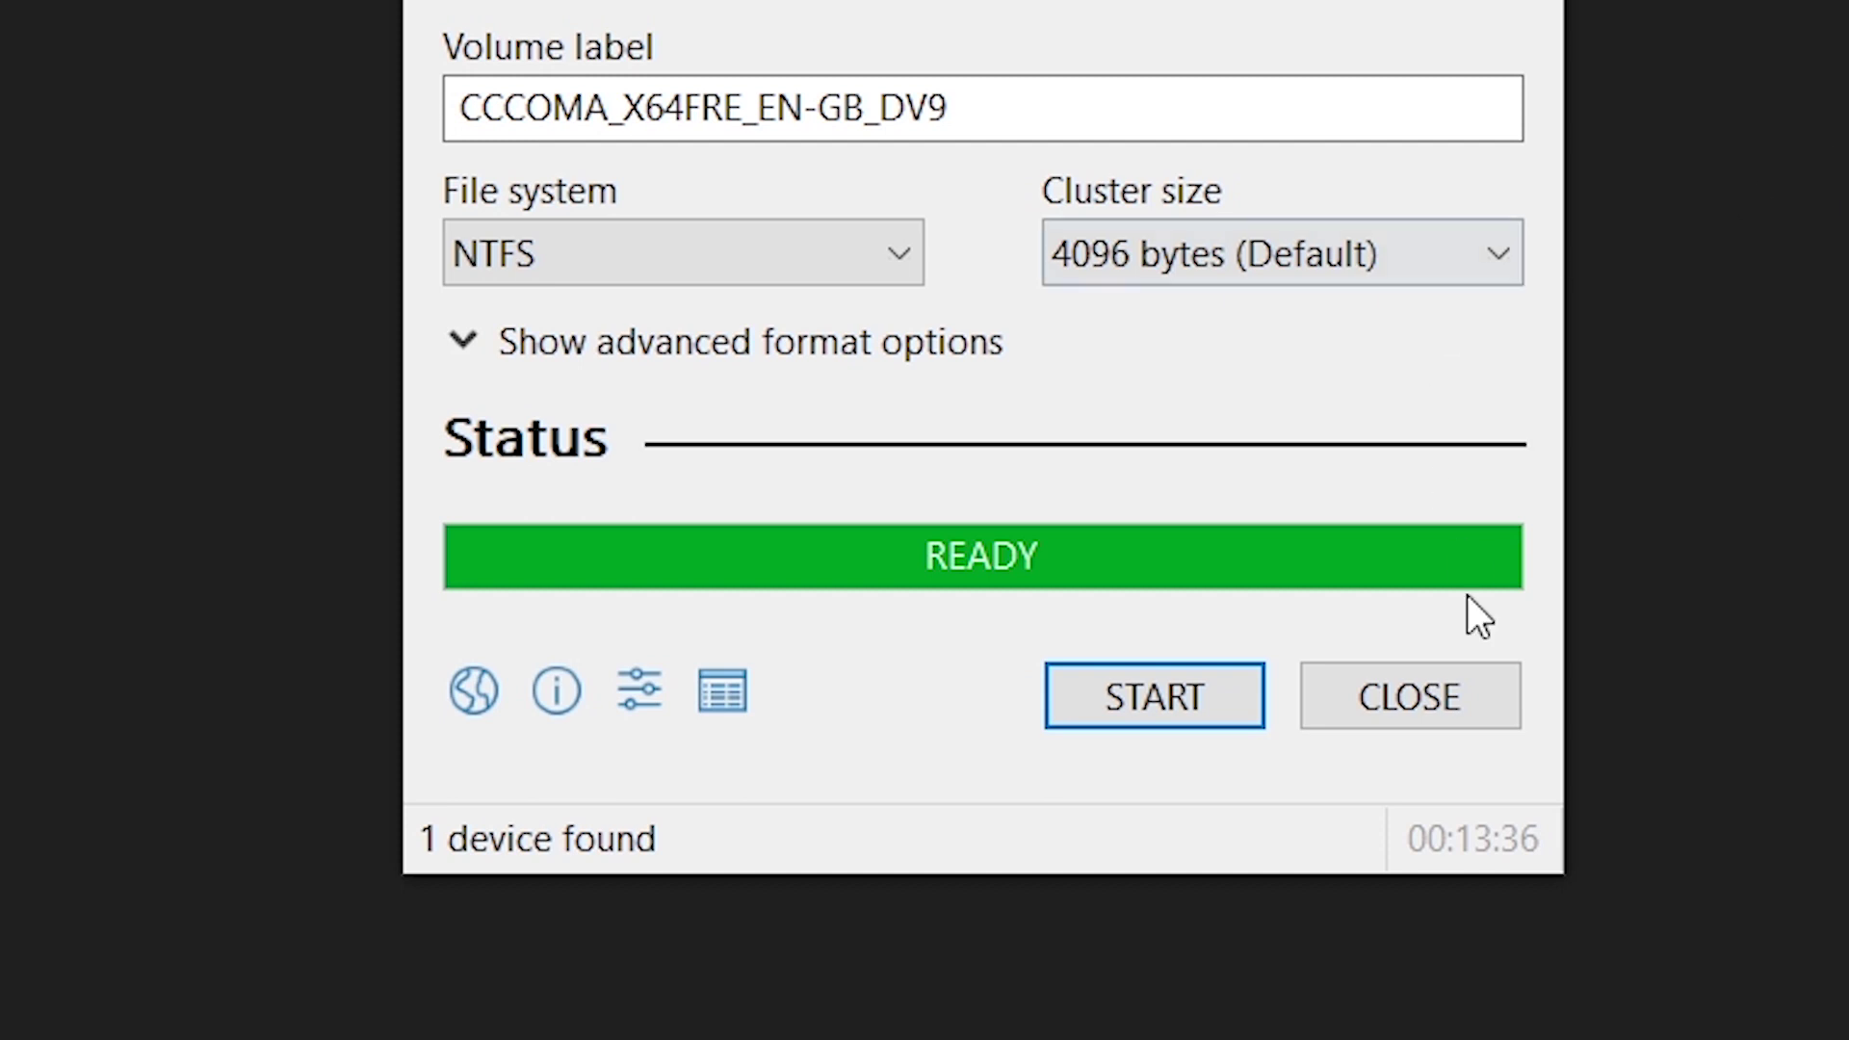
{"action": "left_click", "coordinate": [1455, 700]}
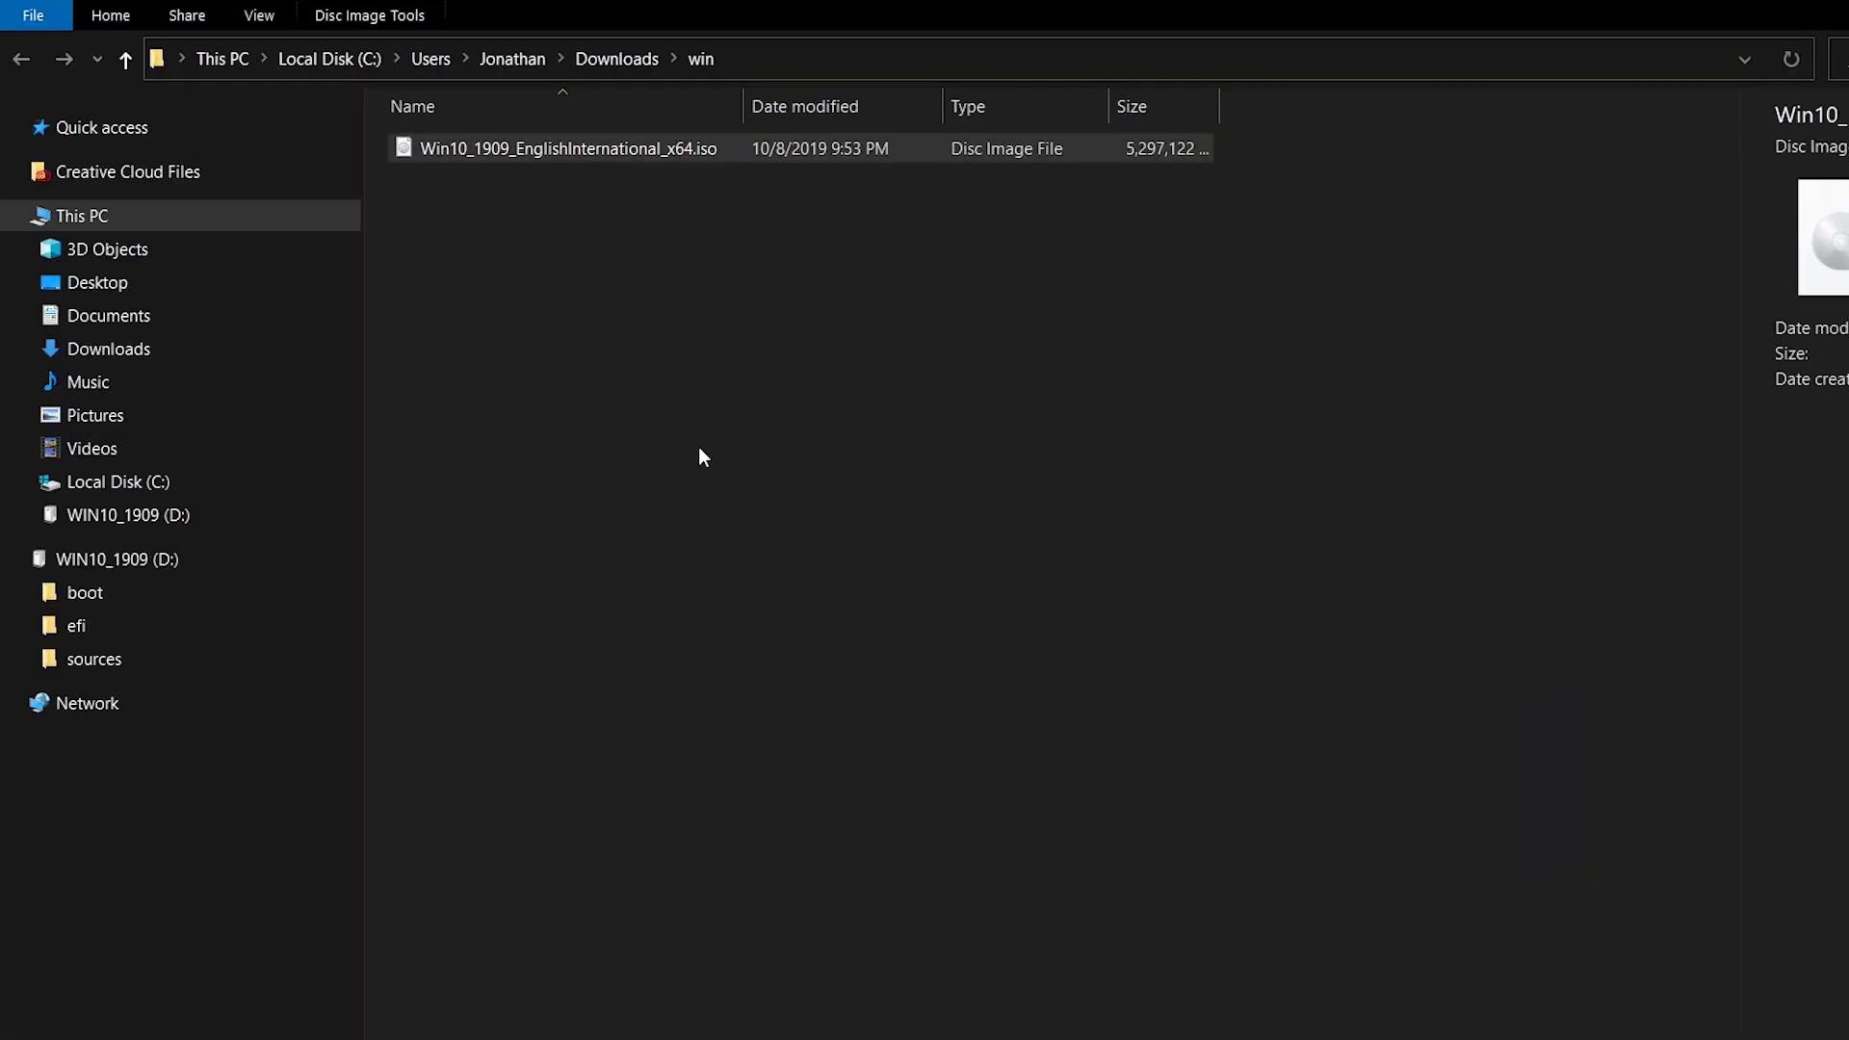
Open the WIN10_1909 (D:) drive from This PC and run its setup.exe.
{"action": "left_click", "coordinate": [96, 220]}
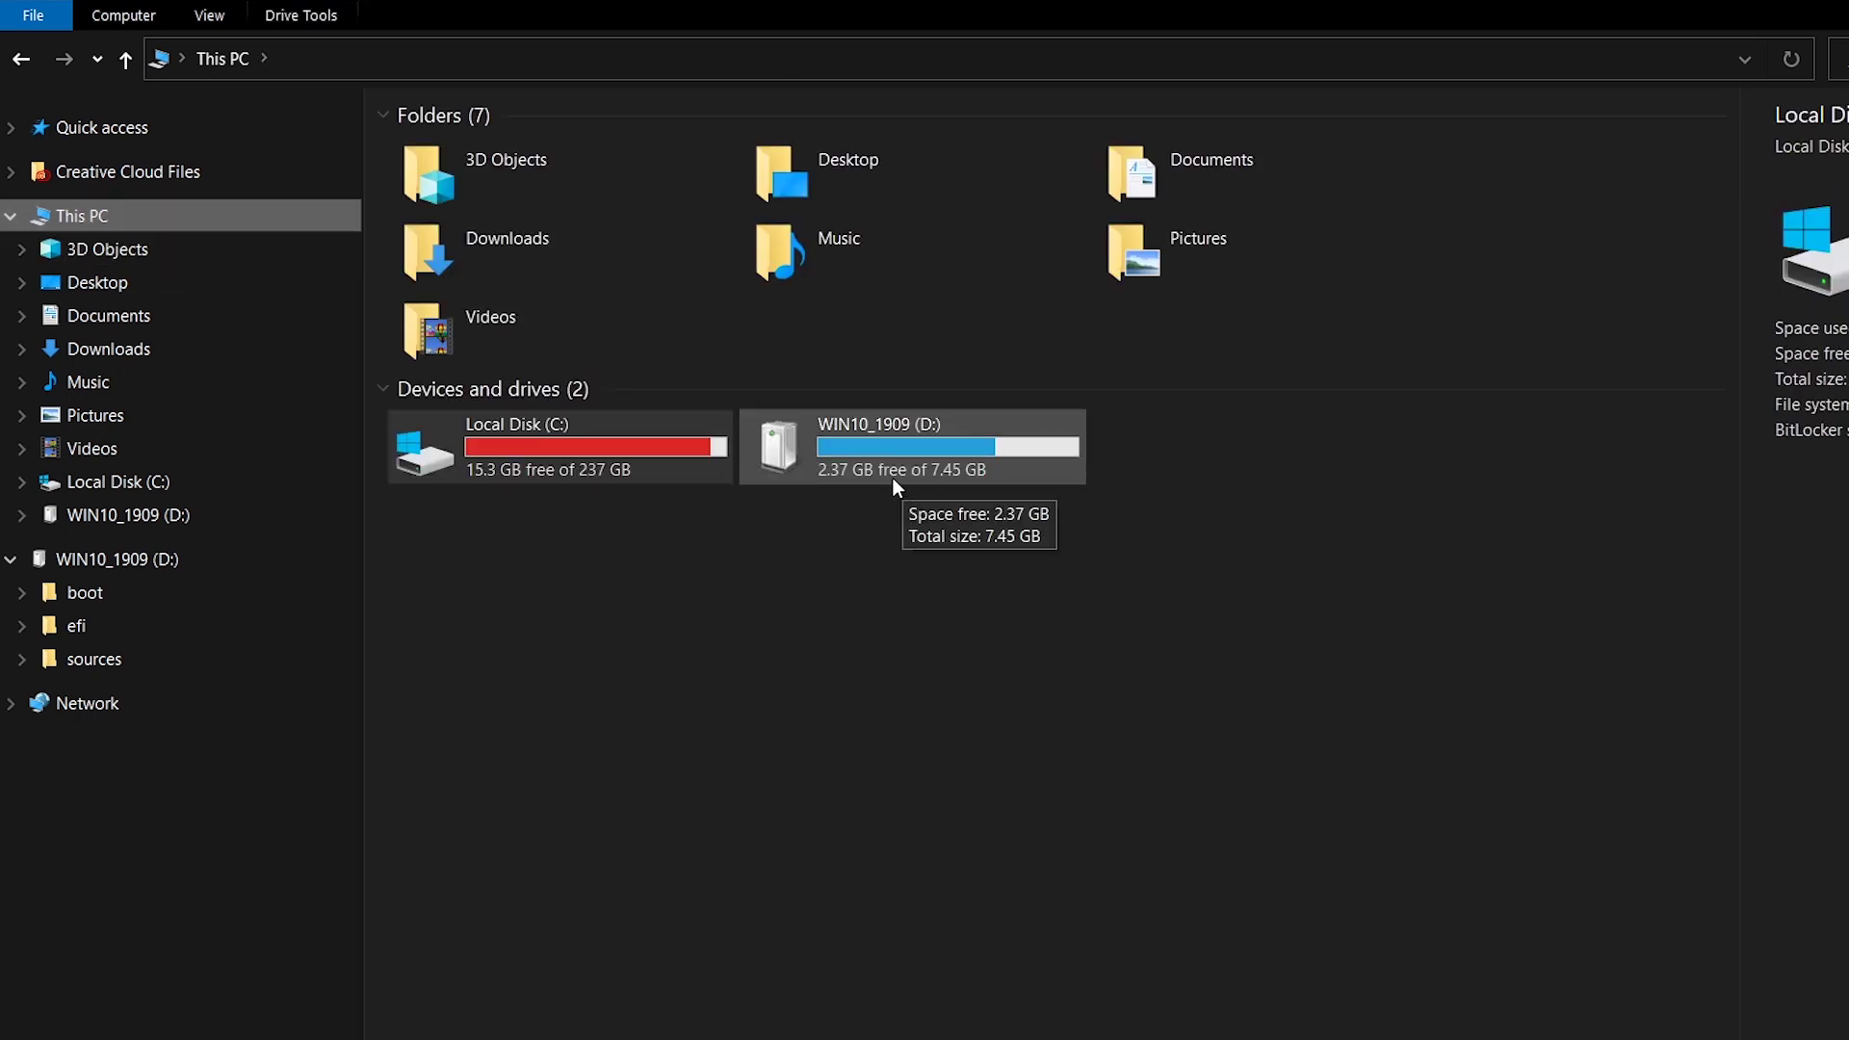
{"action": "double_click", "coordinate": [990, 448]}
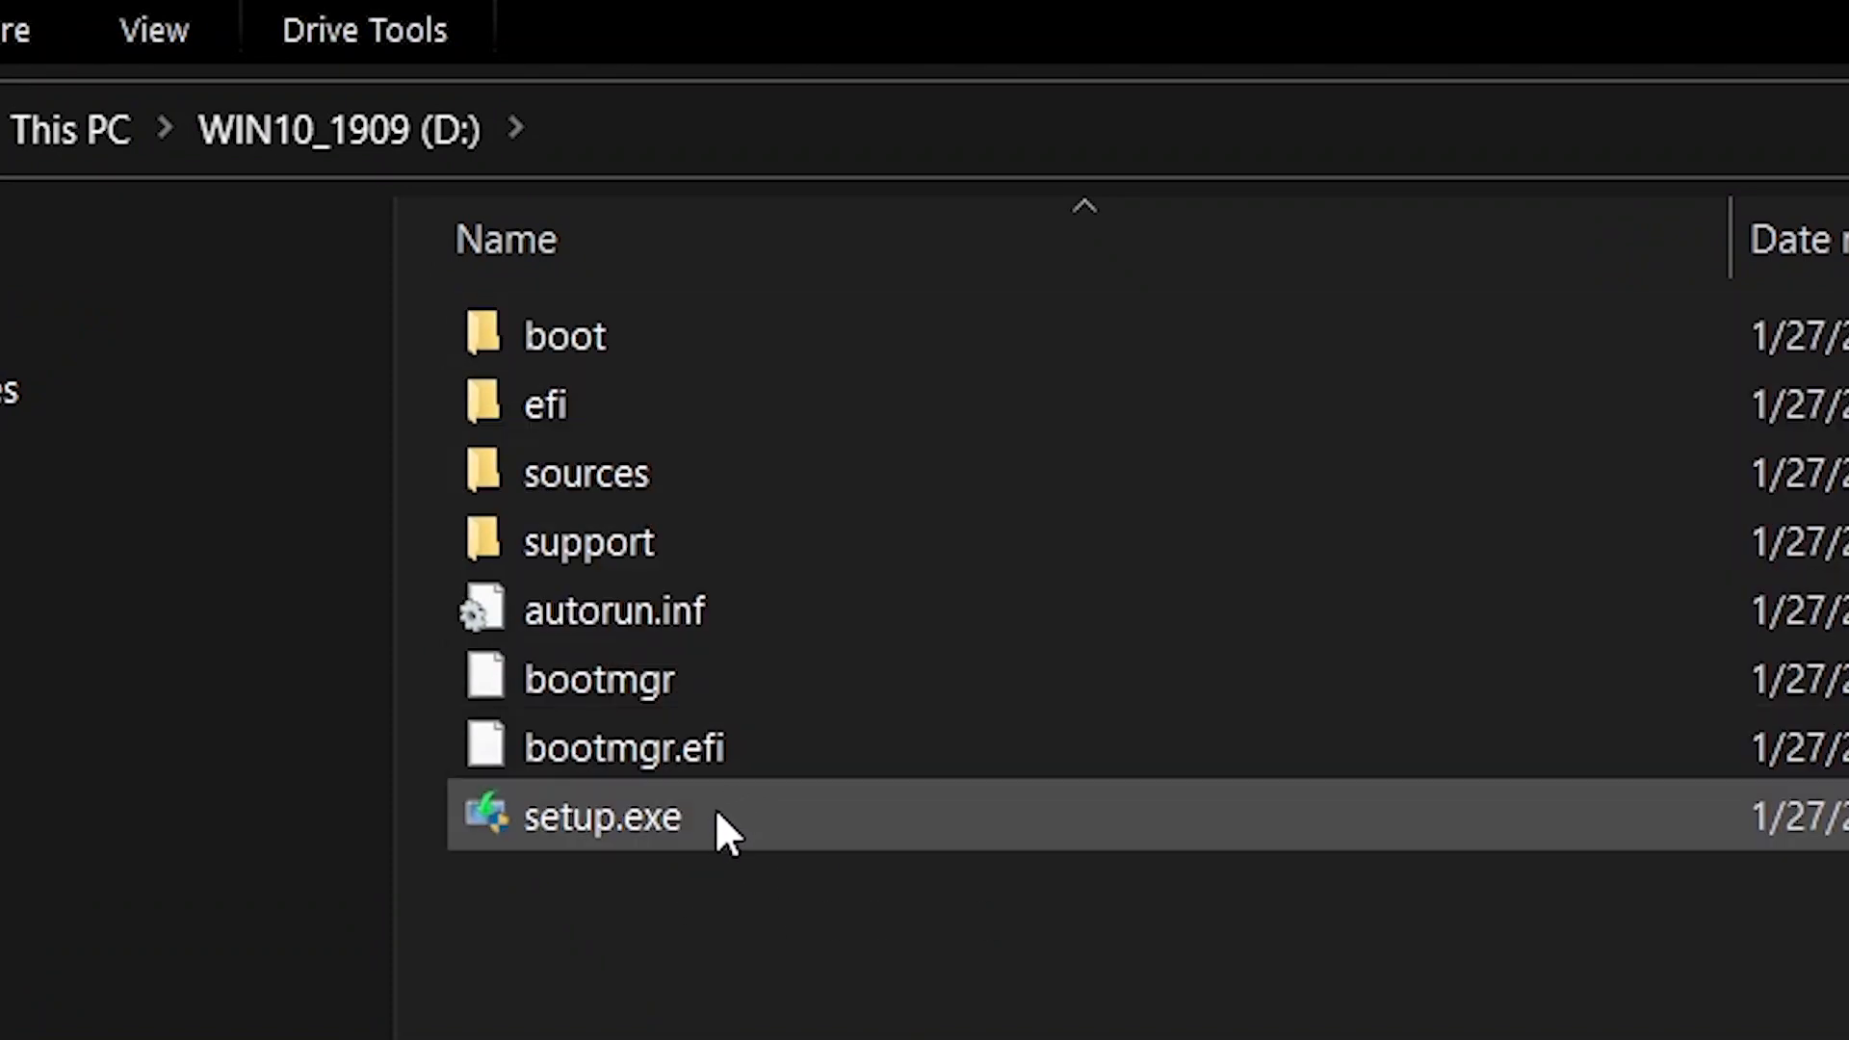
{"action": "double_click", "coordinate": [714, 813]}
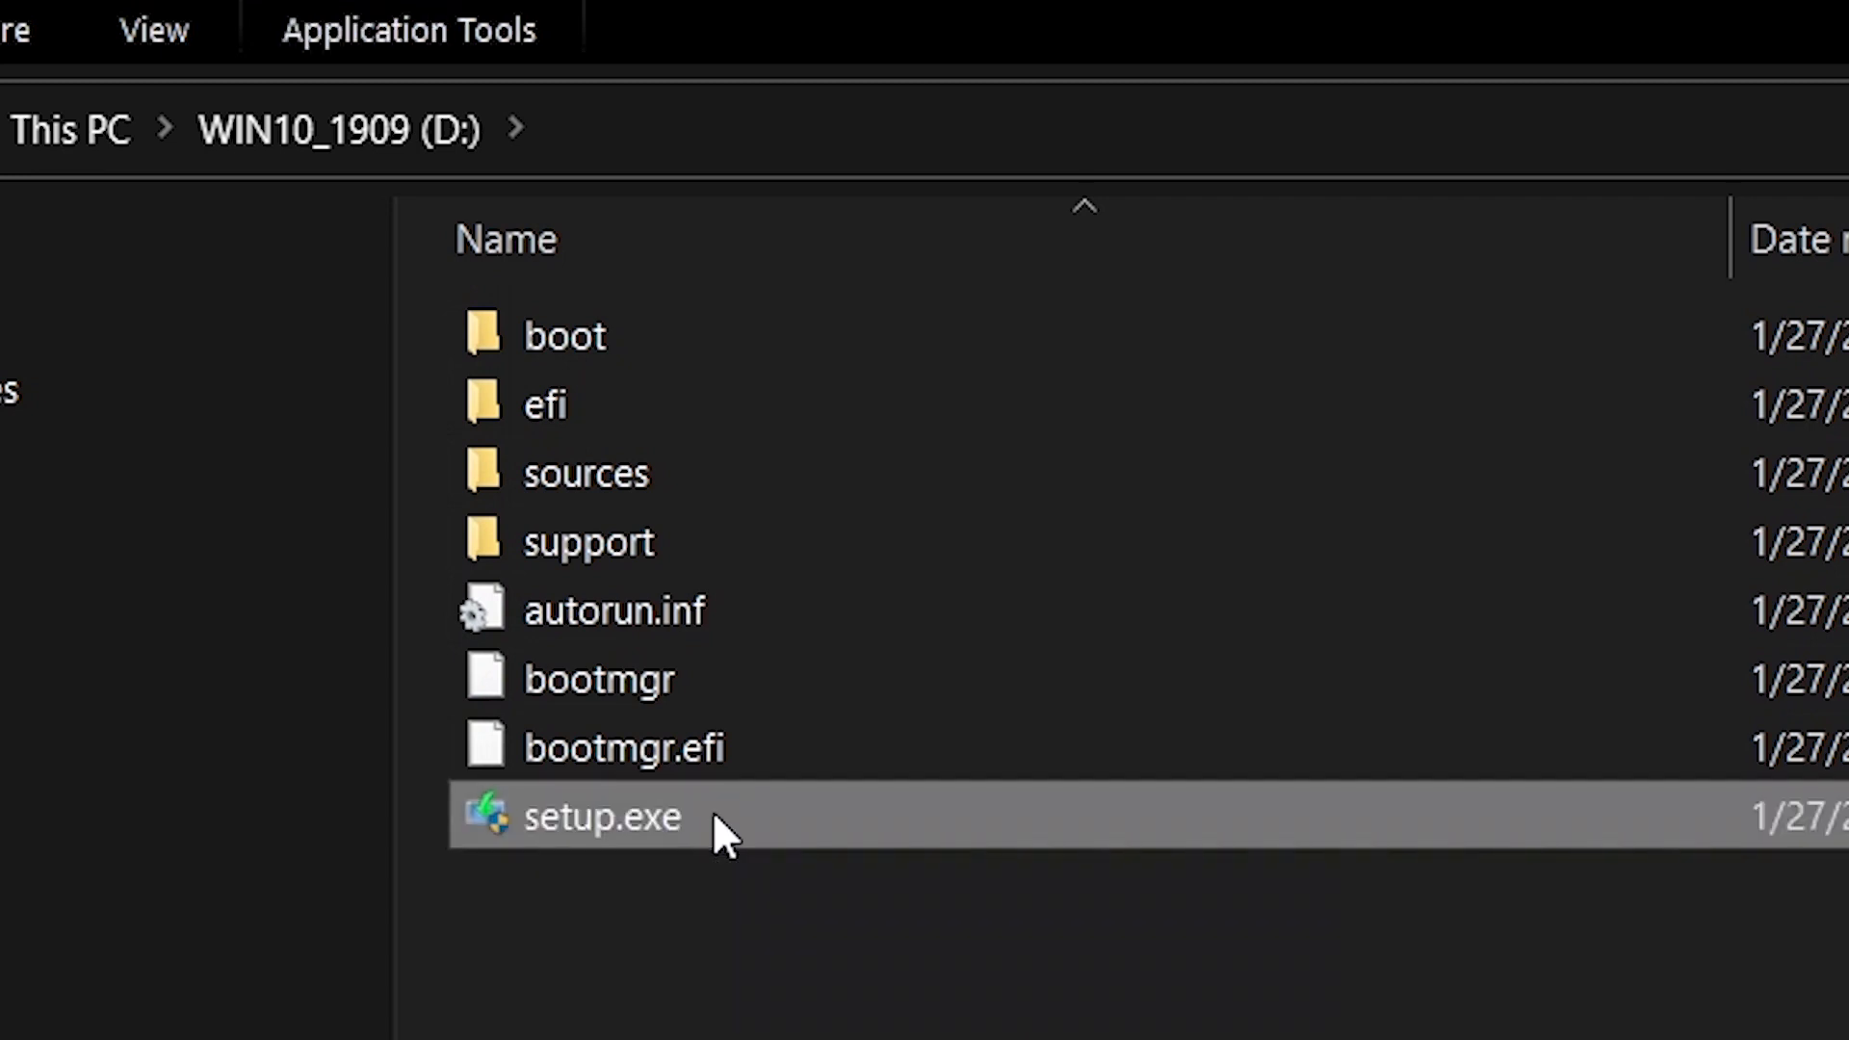